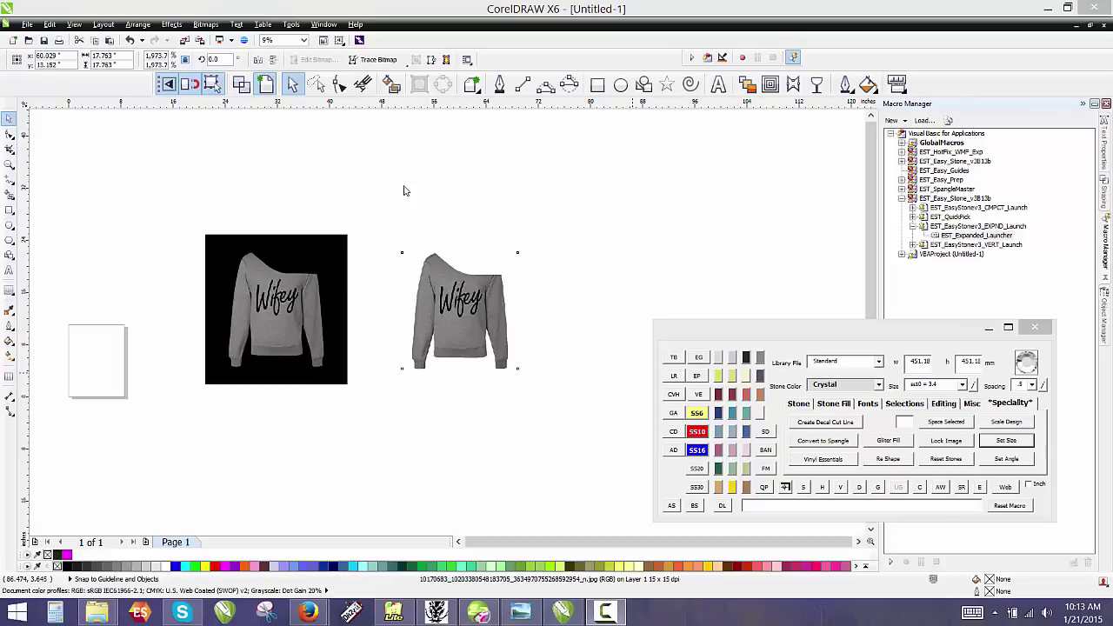
Compare the sweatshirt image on the black background with the copy on the white page
scroll(306, 301, "up", 2)
left_click(435, 353)
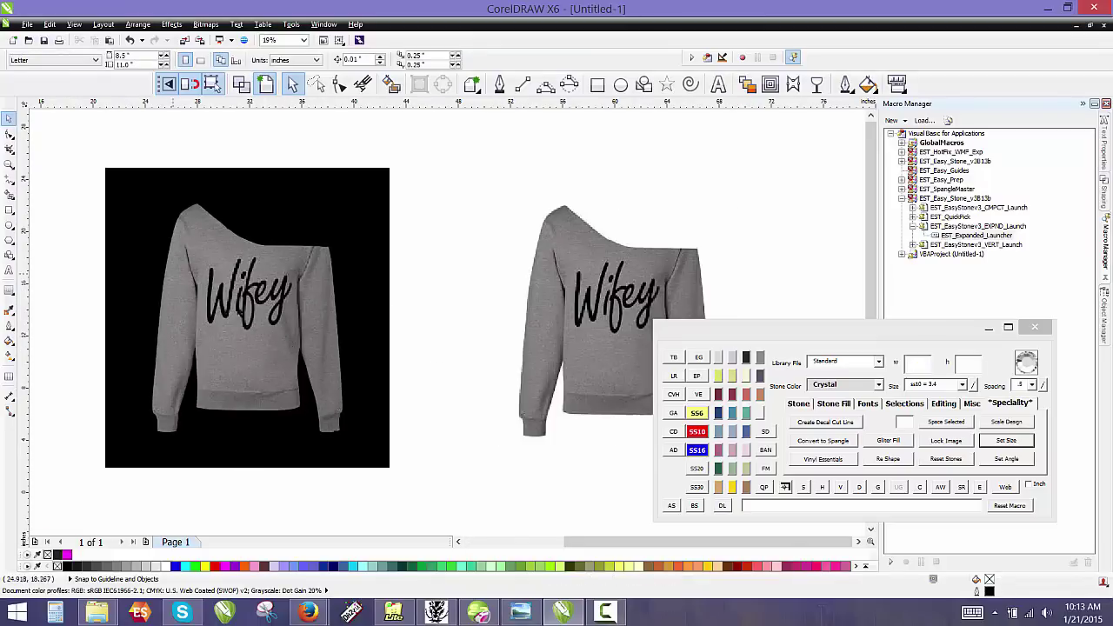
left_click(602, 315)
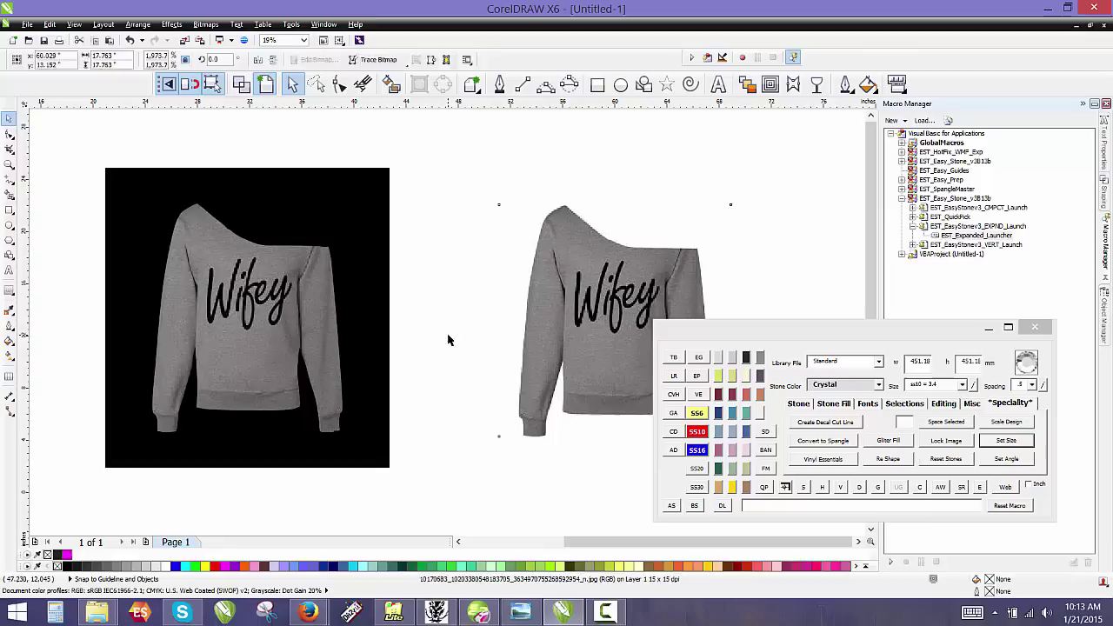
left_click(448, 340)
scroll(279, 296, "down", 2)
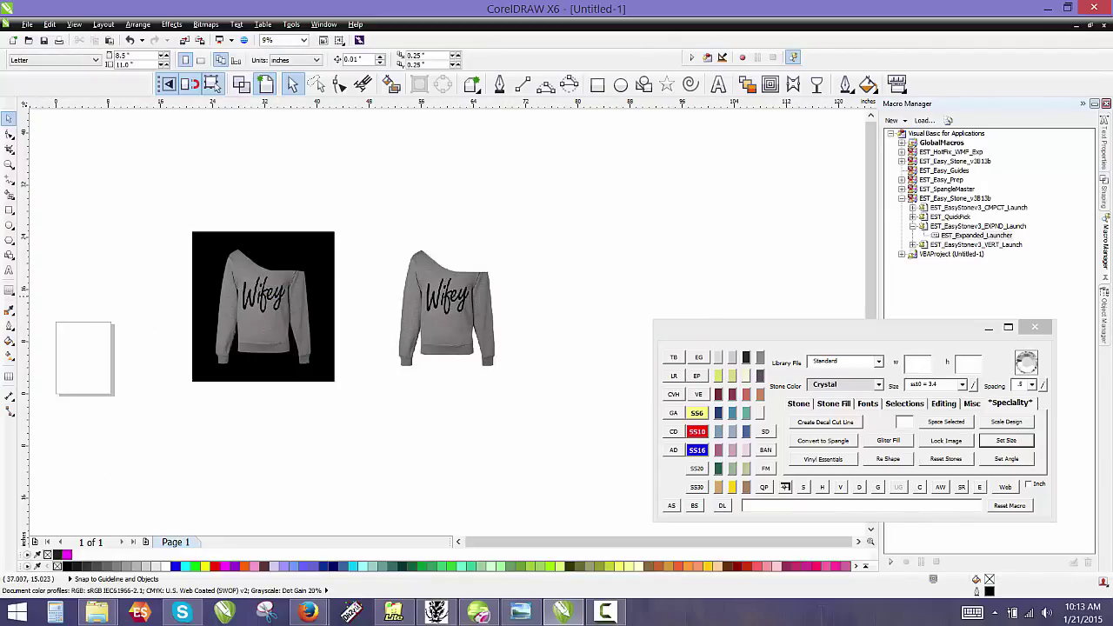
scroll(383, 307, "up", 2)
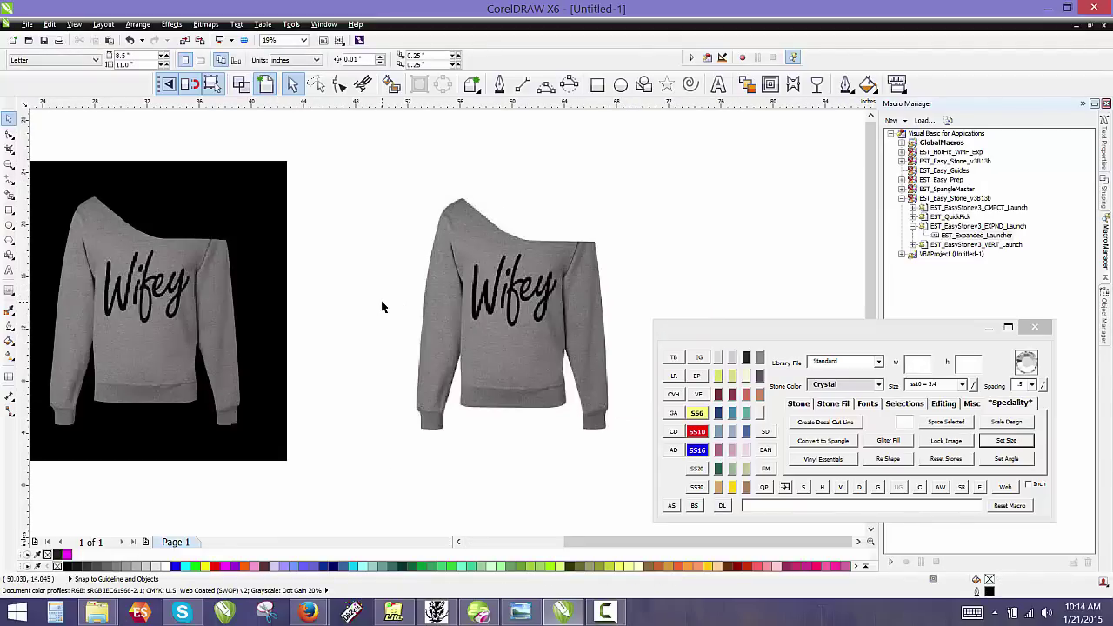
scroll(354, 291, "down", 2)
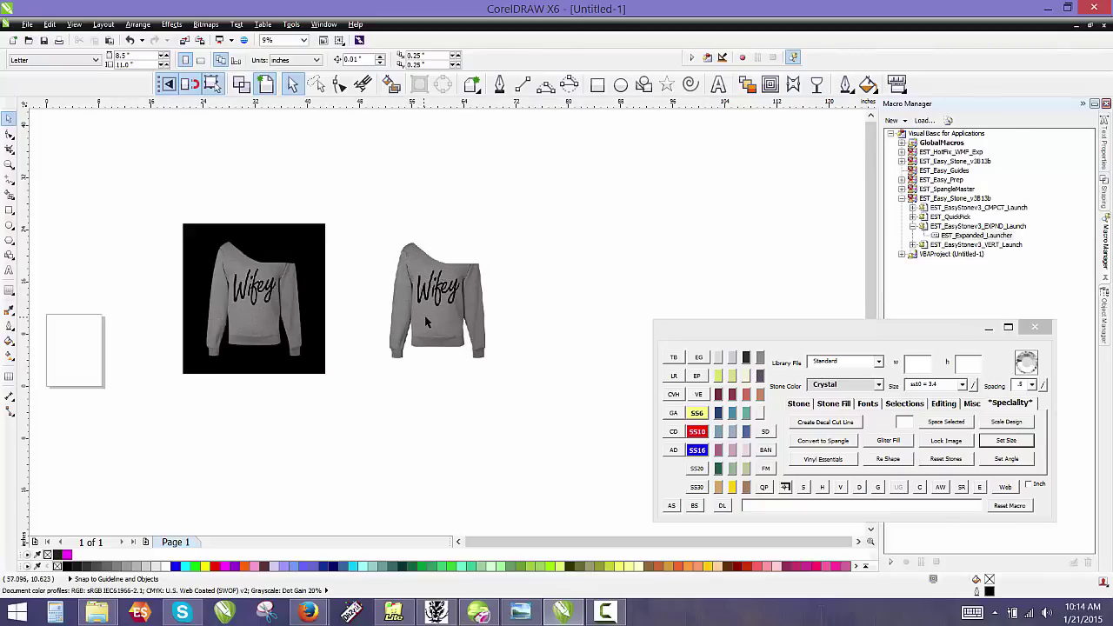
scroll(444, 321, "up", 2)
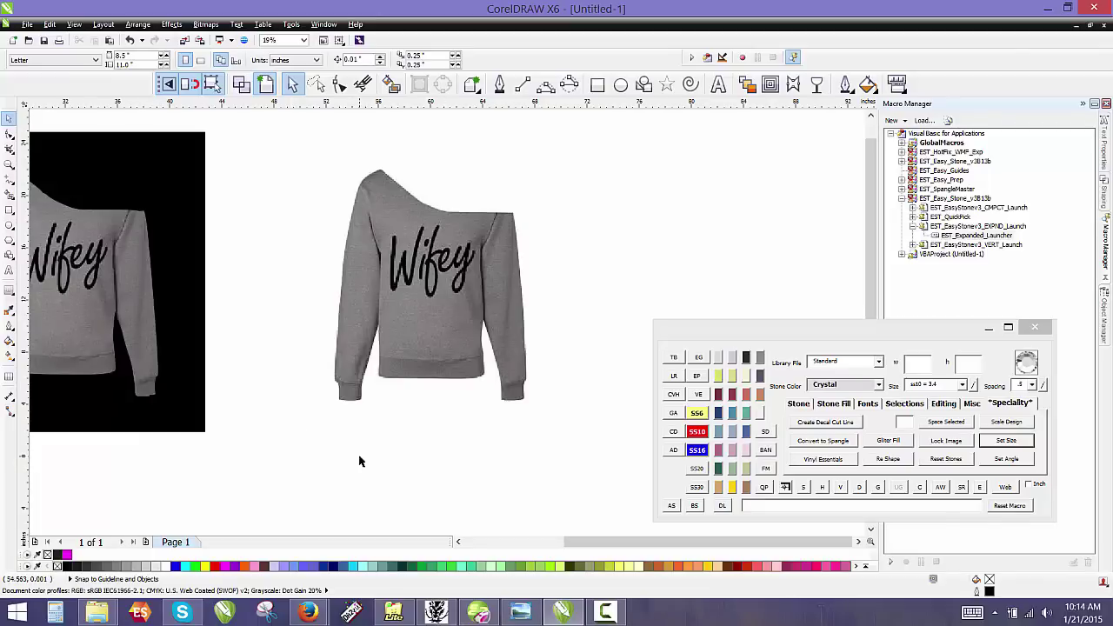
scroll(359, 461, "down", 2)
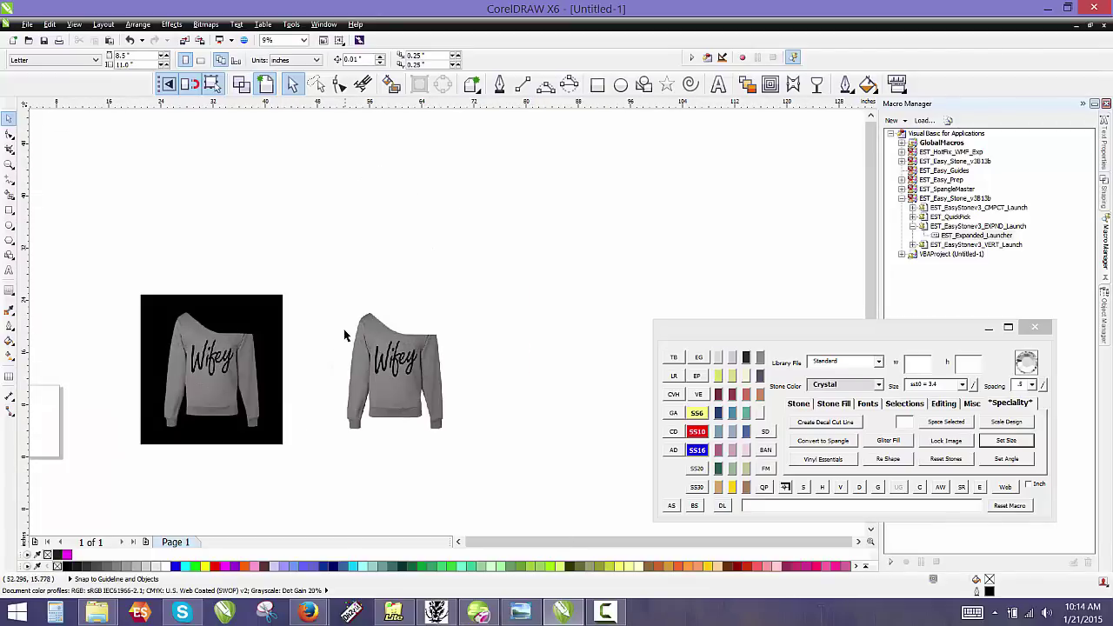
Add a weedbox around the sweatshirt bitmap that has no black background
left_click(365, 354)
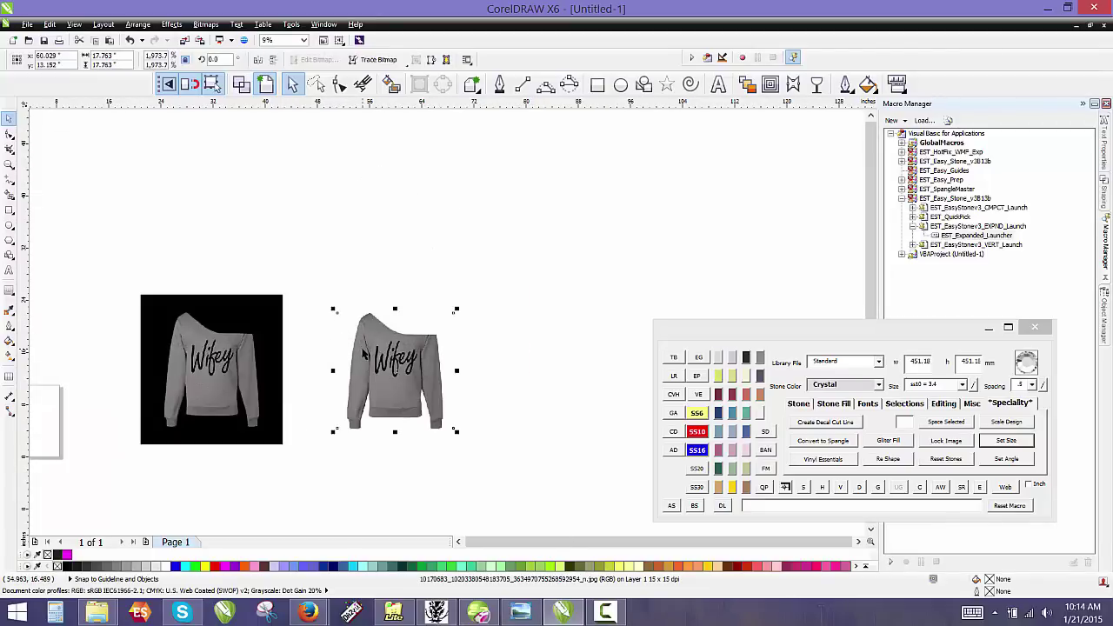
left_click(379, 59)
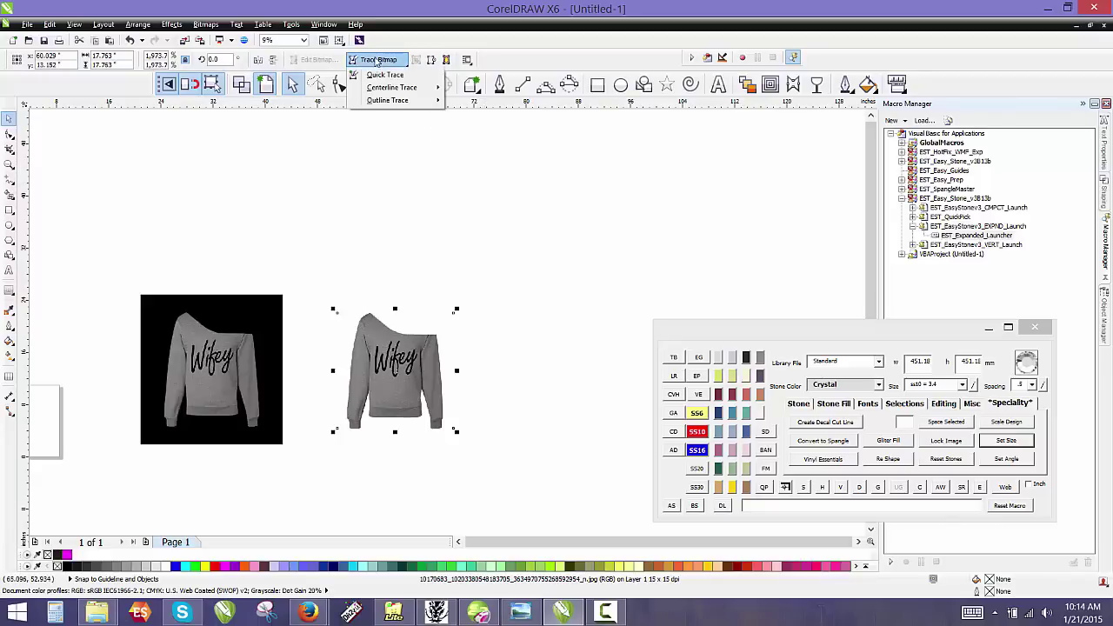
mouse_move(396, 100)
left_click(327, 165)
mouse_move(310, 265)
left_mouse_down()
mouse_move(363, 368)
mouse_move(487, 493)
left_mouse_up()
left_click(940, 487)
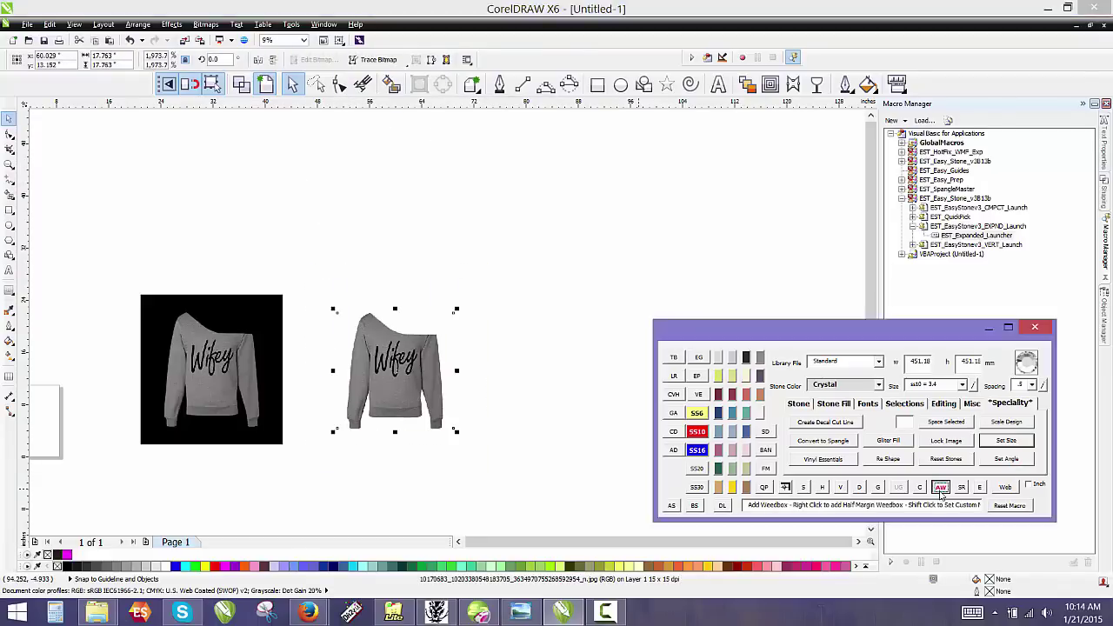
left_click(461, 341)
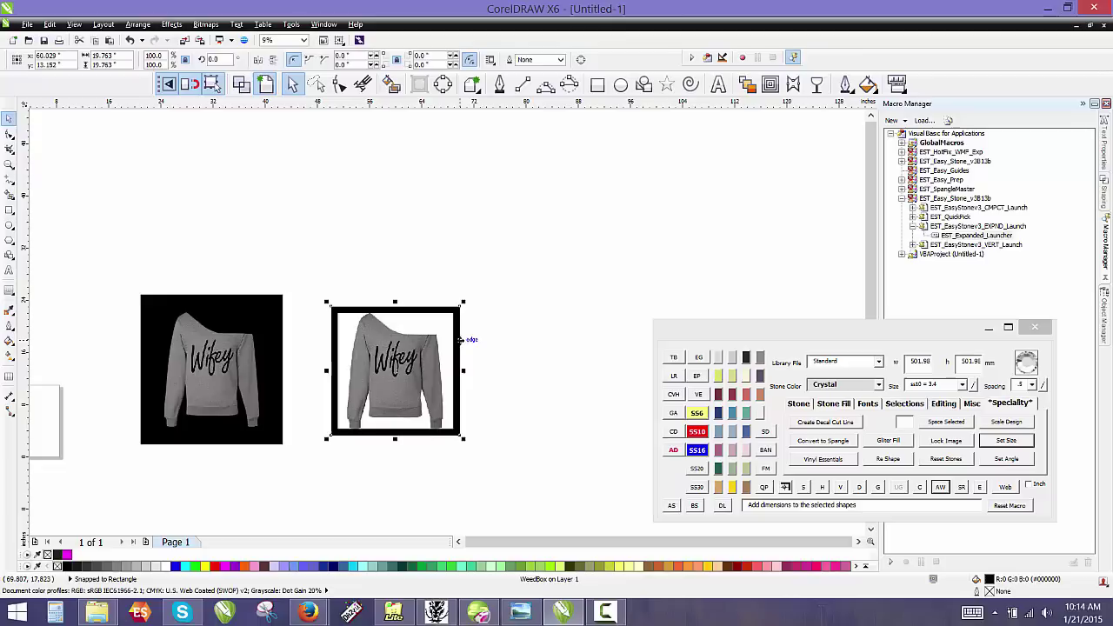
left_click(489, 406)
Examine the white area around the sweatshirt inside its weedbox against the other sweatshirt's background
scroll(436, 395, "up", 2)
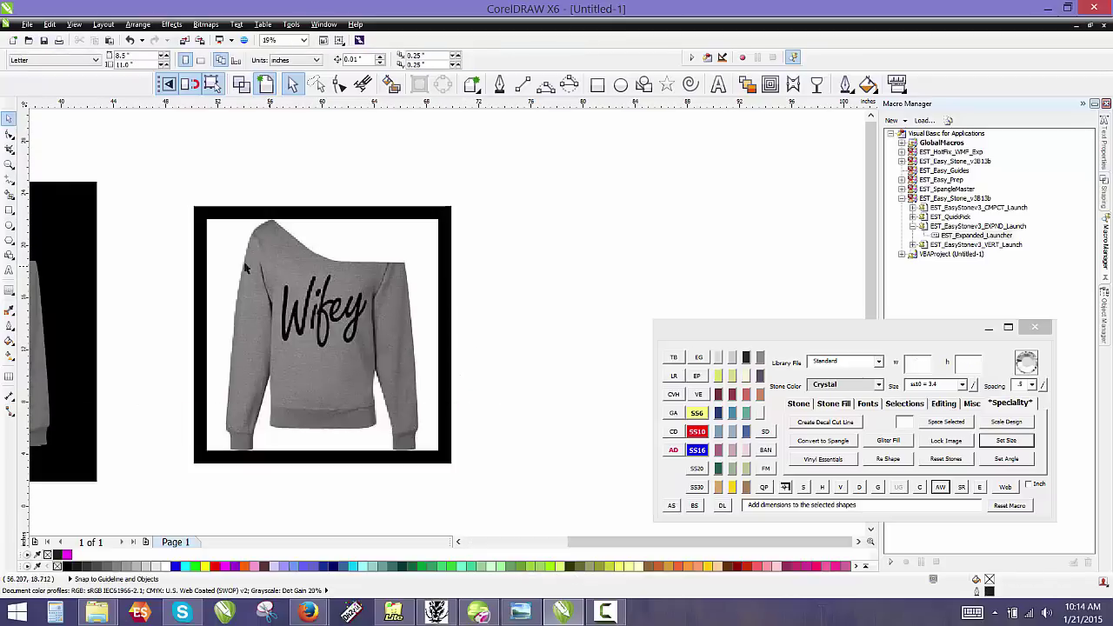
left_click(230, 257)
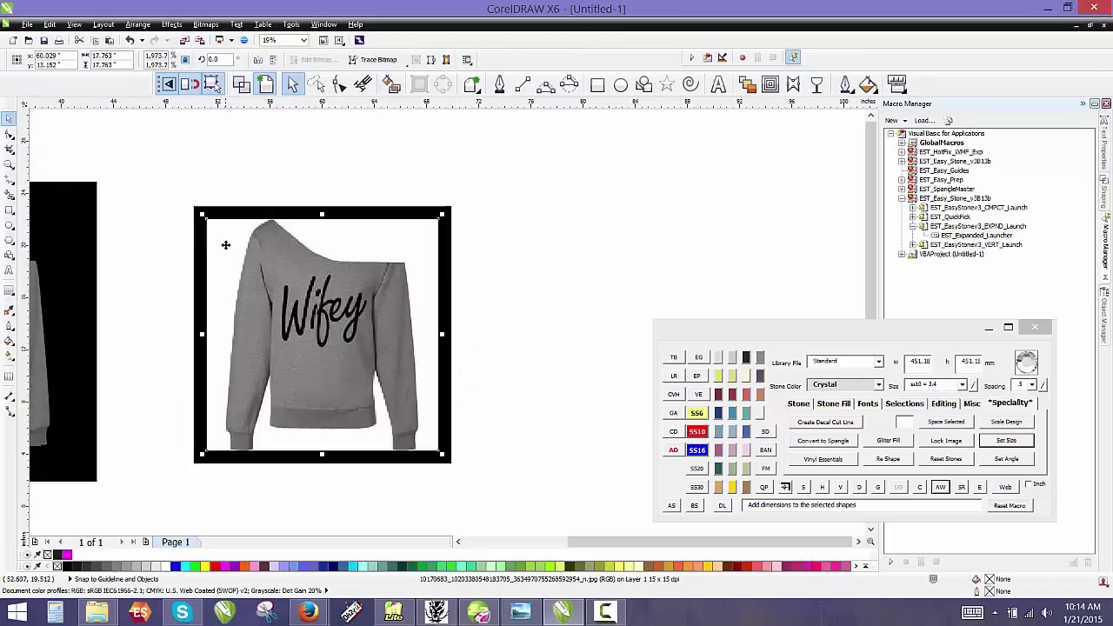
left_click(538, 458)
scroll(562, 409, "down", 2)
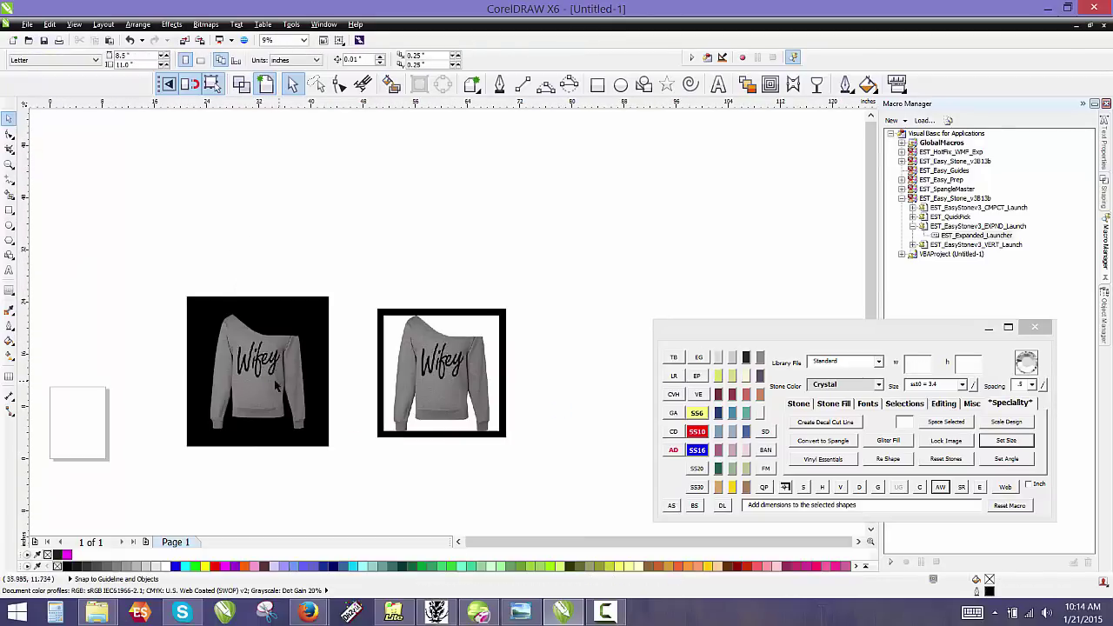
scroll(275, 387, "up", 3)
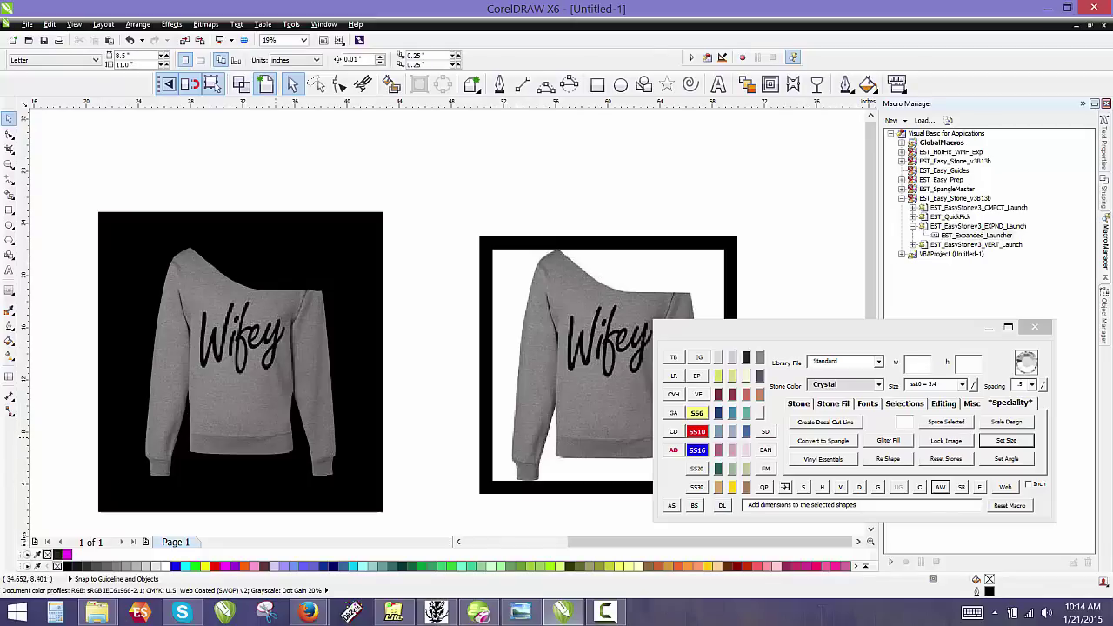
scroll(306, 337, "down", 2)
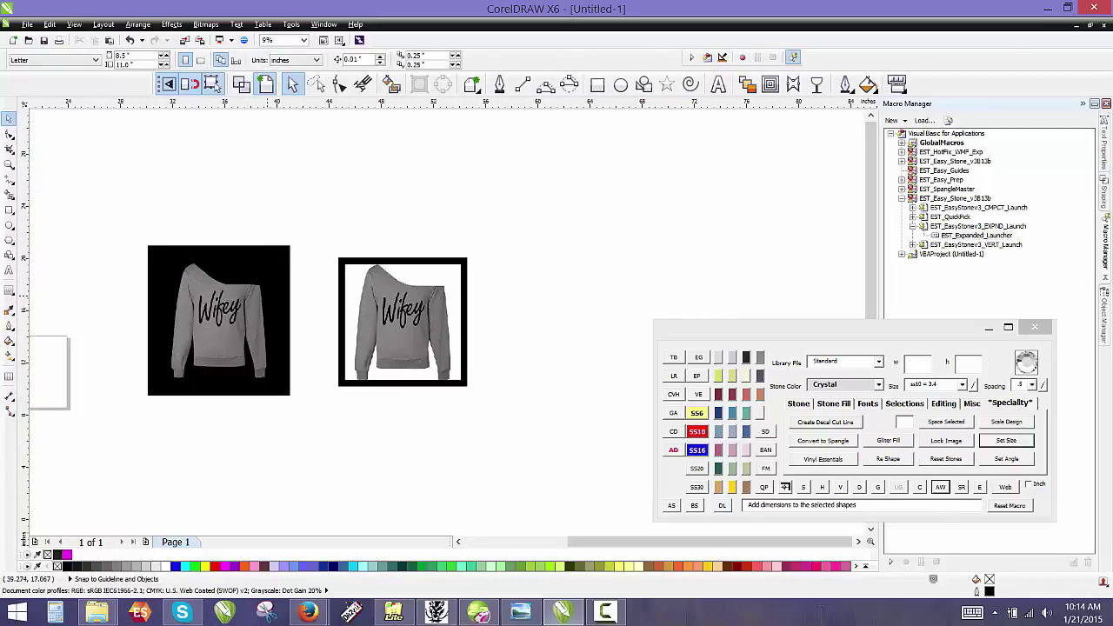
scroll(240, 335, "up", 3)
Recolor the full black box behind the left sweatshirt to blue-violet
left_click(240, 335)
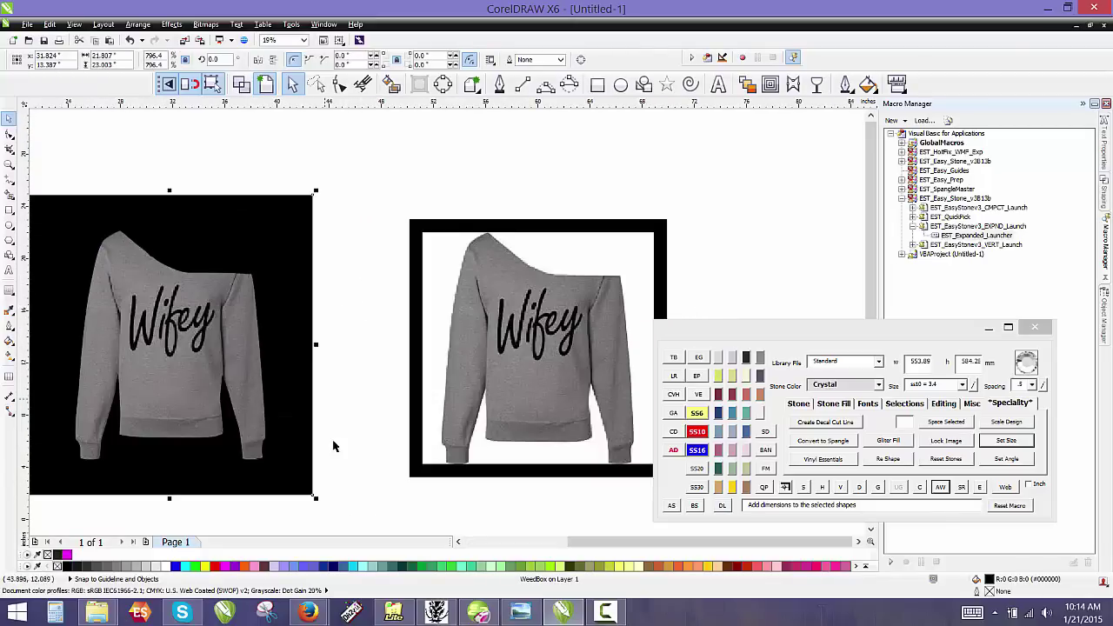
left_click(316, 567)
left_click(346, 390)
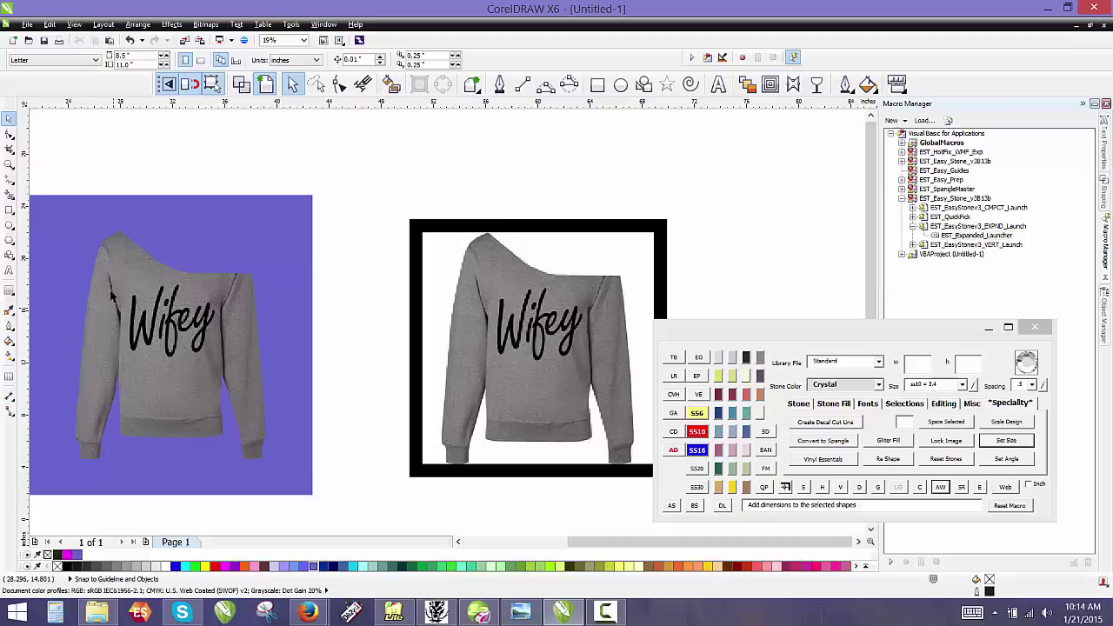
Move the white-background sweatshirt bitmap about 23 inches to the right, off its black box
scroll(342, 313, "down", 1)
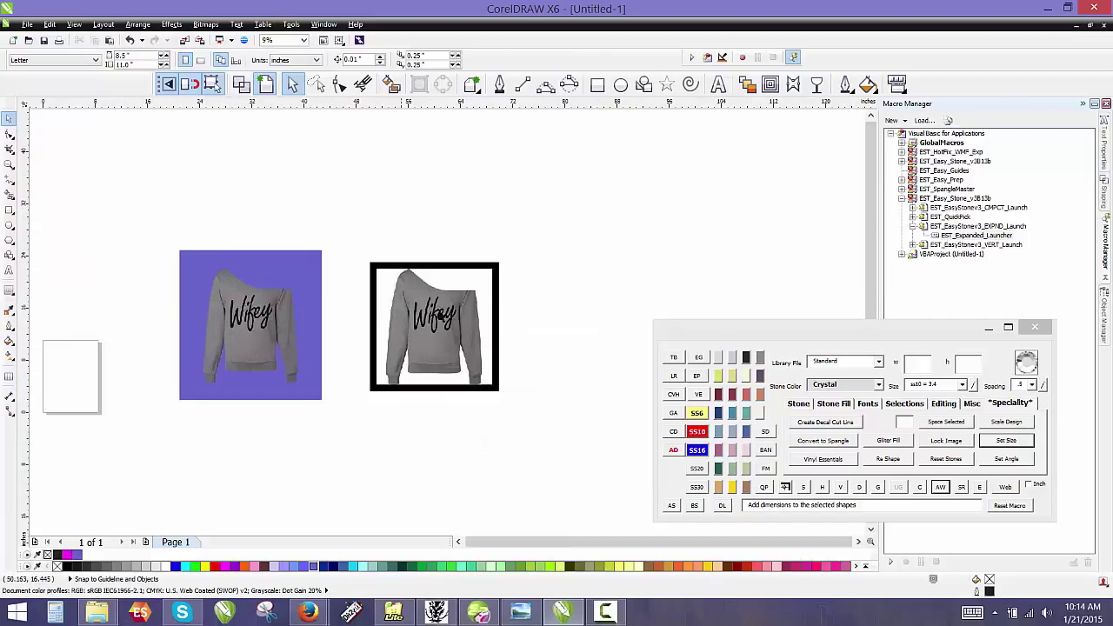
scroll(478, 331, "up", 1)
left_click(469, 331)
scroll(179, 314, "down", 1)
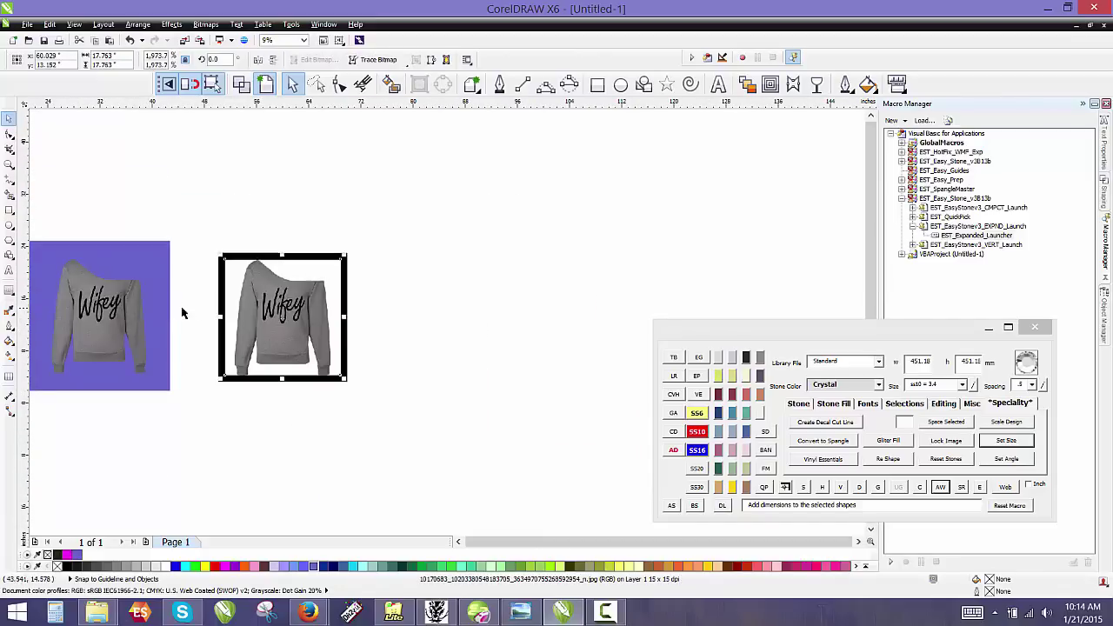
scroll(285, 304, "up", 1)
left_click_drag(285, 304, 586, 306)
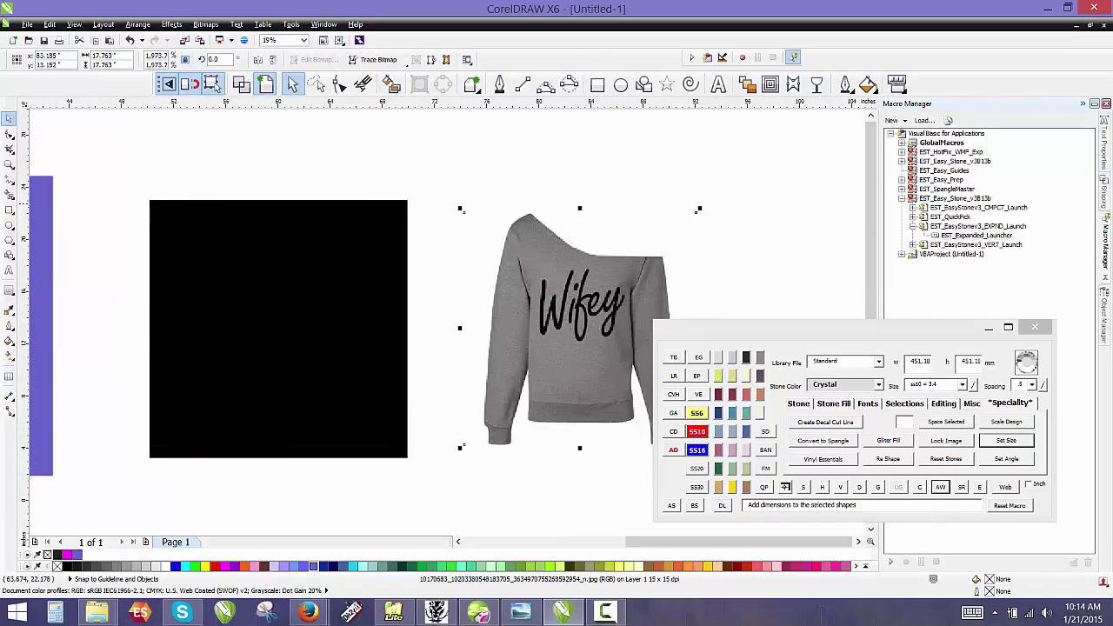
Outline-trace the moved sweatshirt bitmap with the image type set to Low quality image
left_click(376, 59)
mouse_move(402, 100)
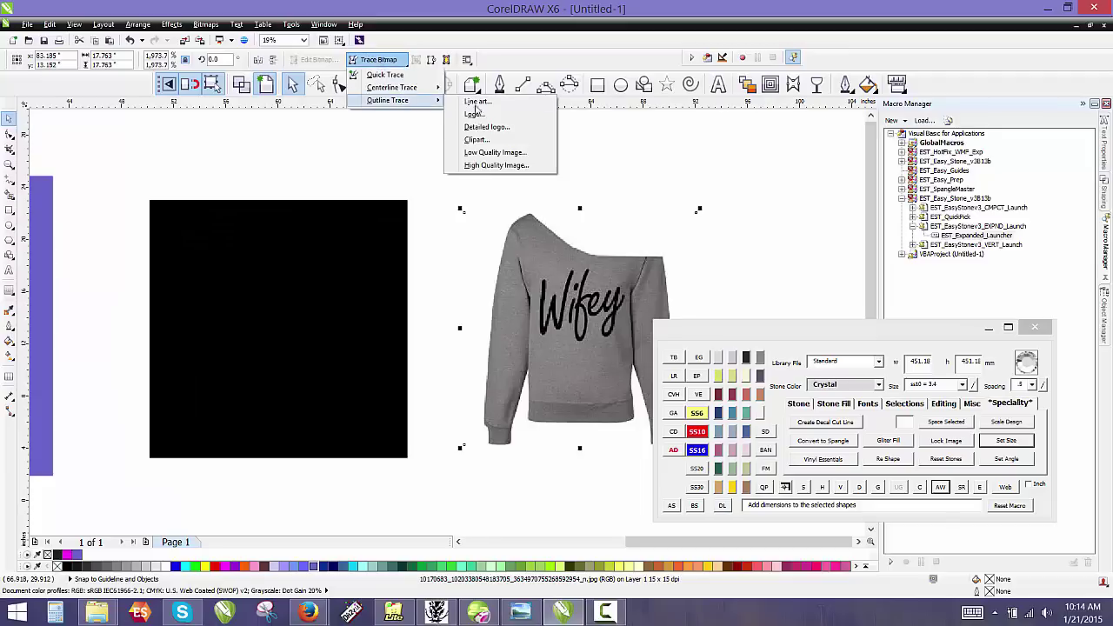
left_click(511, 165)
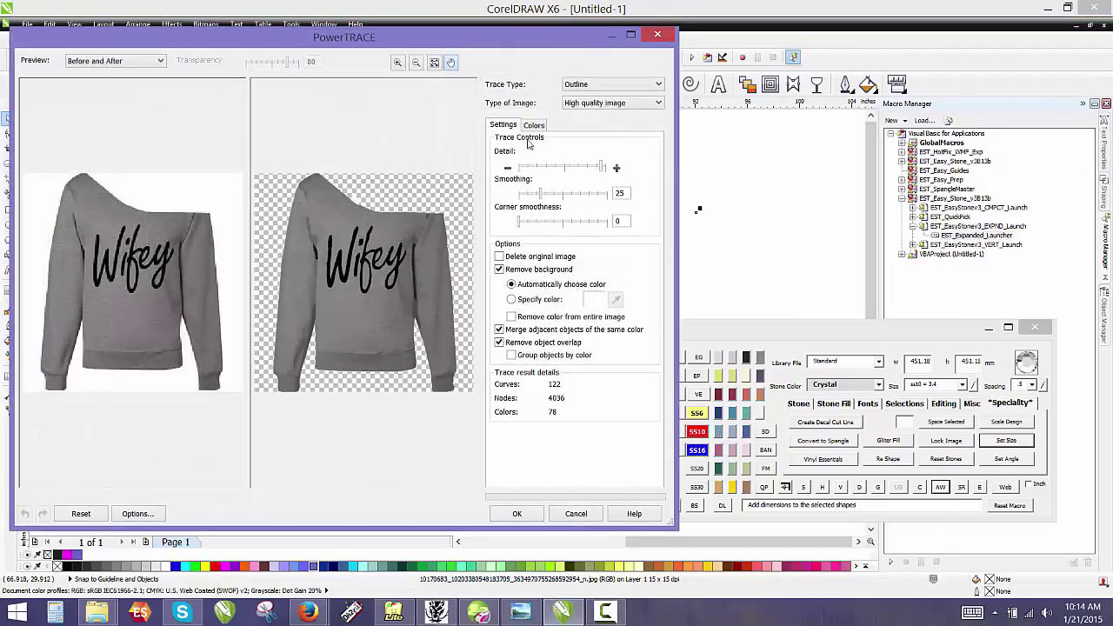
left_click(618, 107)
left_click(616, 163)
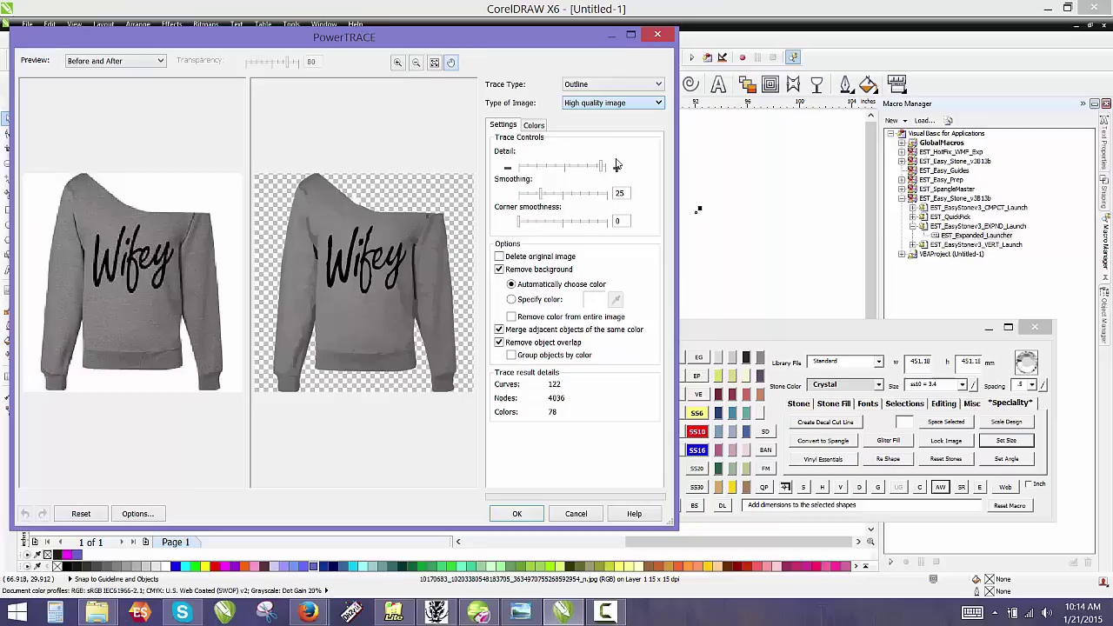
left_click(613, 103)
left_click(611, 153)
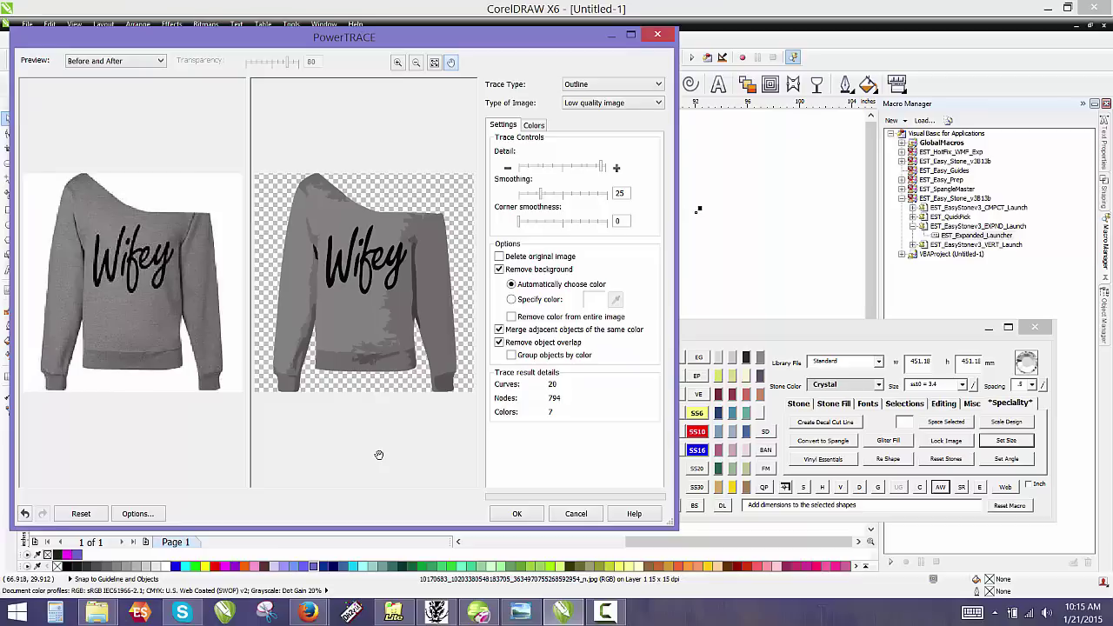
left_click(531, 514)
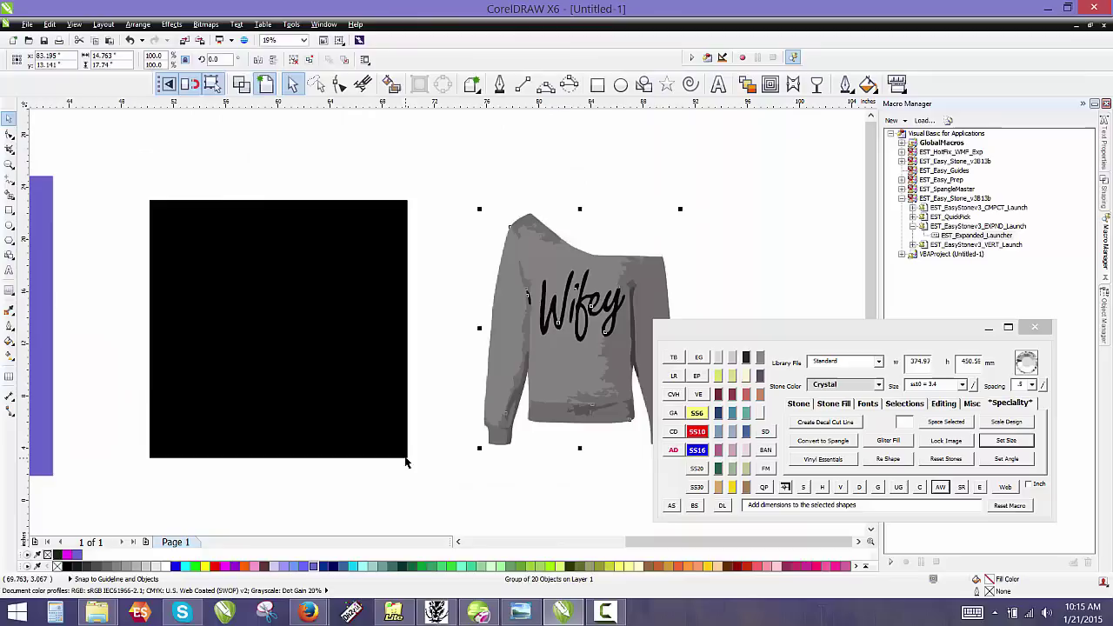
Move the traced sweatshirt group up and to the right, clear of the original bitmap
left_click(432, 370)
scroll(400, 310, "down", 2)
left_click_drag(485, 308, 628, 231)
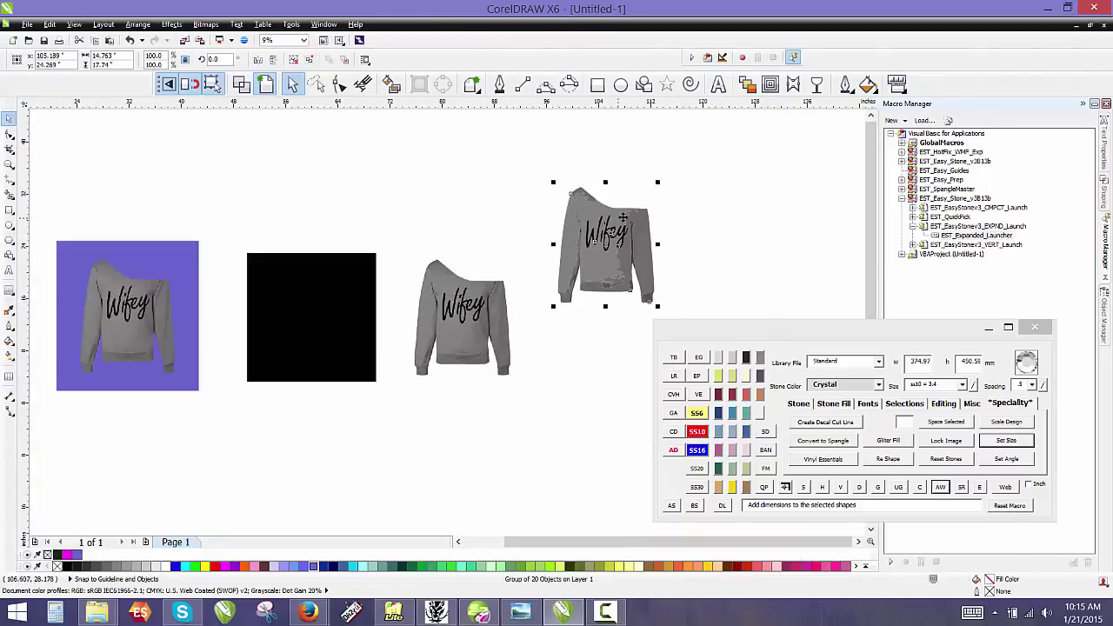
scroll(627, 231, "up", 2)
left_click_drag(599, 239, 589, 243)
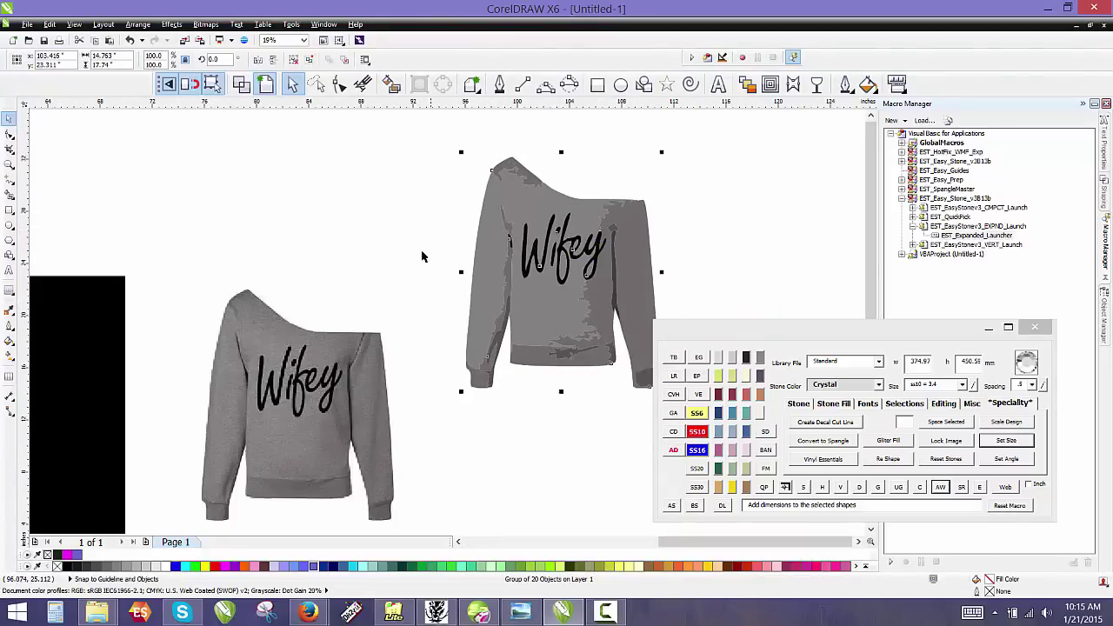
Create a boundary curve around the traced sweatshirt group
scroll(422, 256, "down", 1)
scroll(513, 244, "up", 2)
scroll(530, 243, "down", 1)
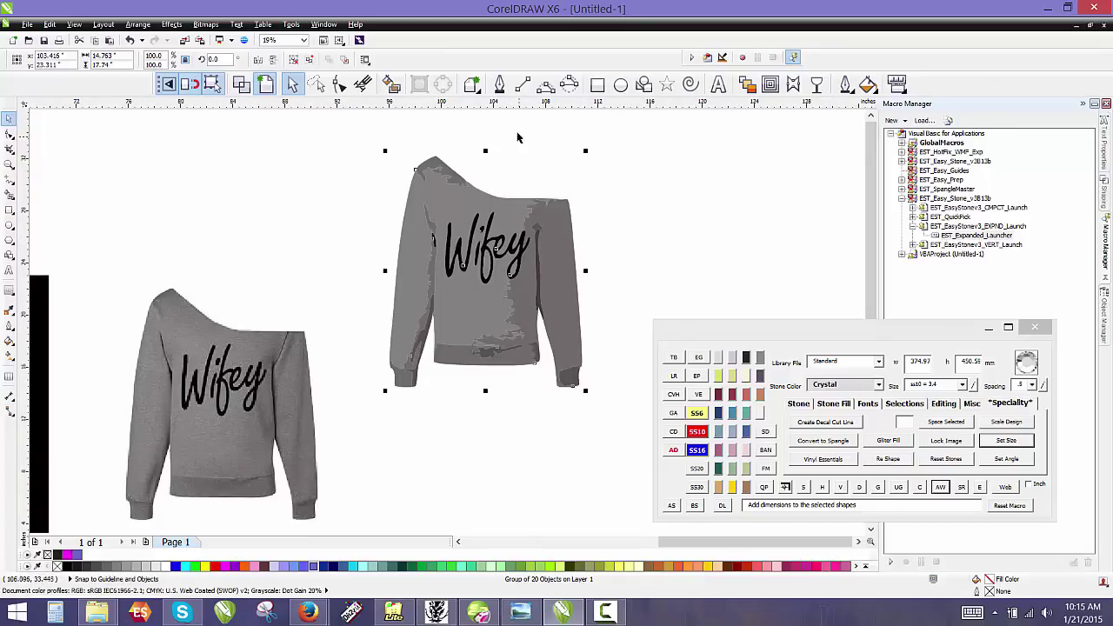
left_click(472, 84)
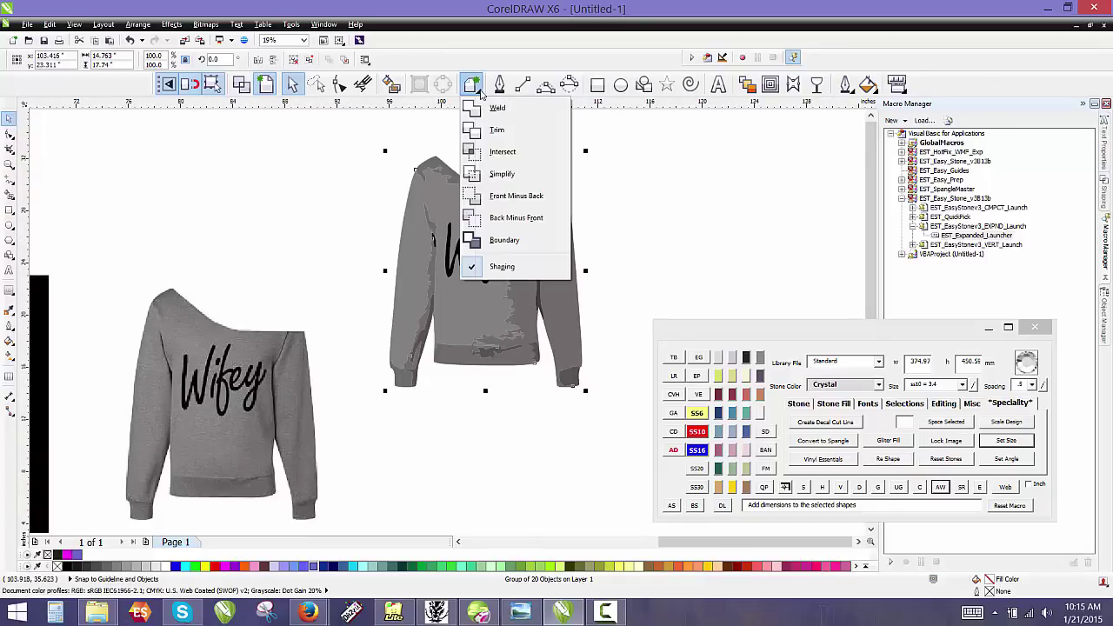
left_click(503, 244)
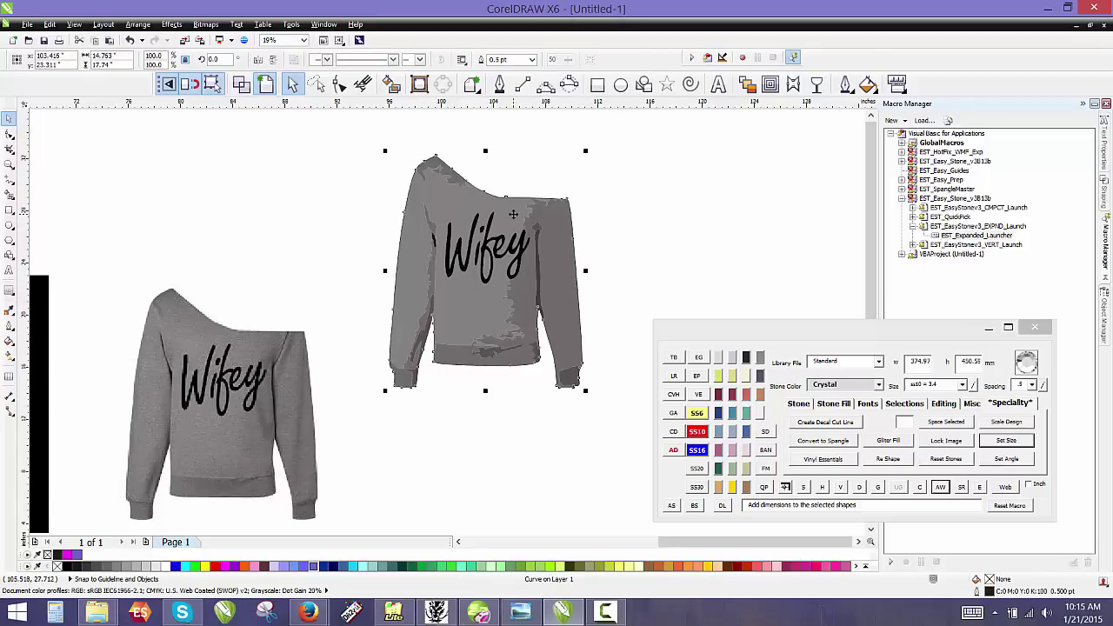
Move the boundary outline below the traced sweatshirt and delete the traced group
scroll(513, 221, "down", 1)
left_click_drag(506, 248, 489, 373)
left_click(472, 460)
scroll(493, 380, "up", 1)
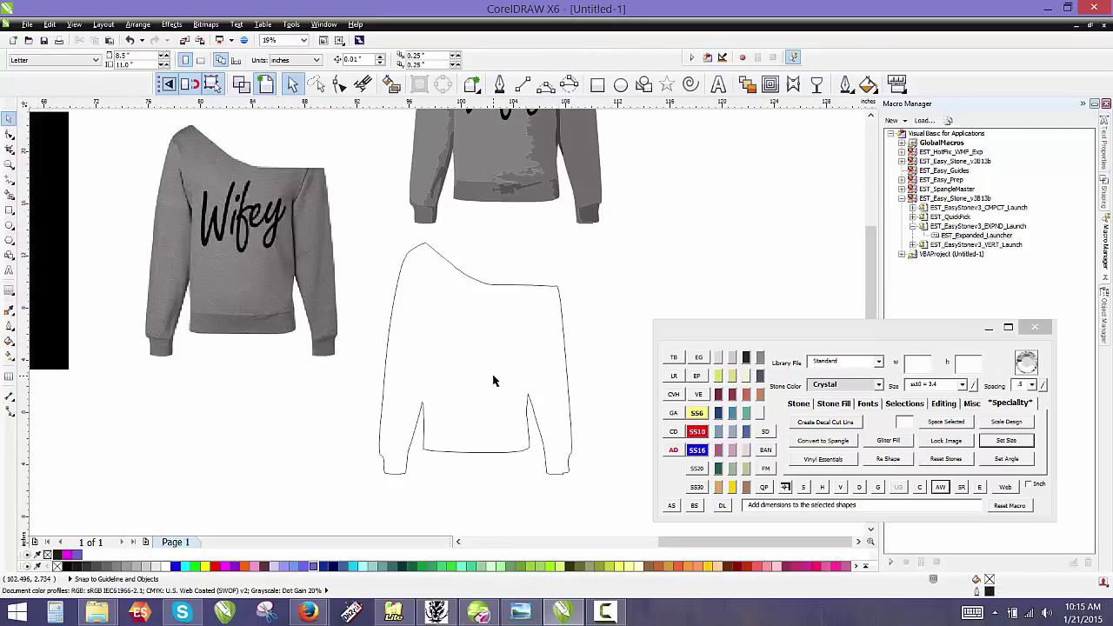
left_click(494, 185)
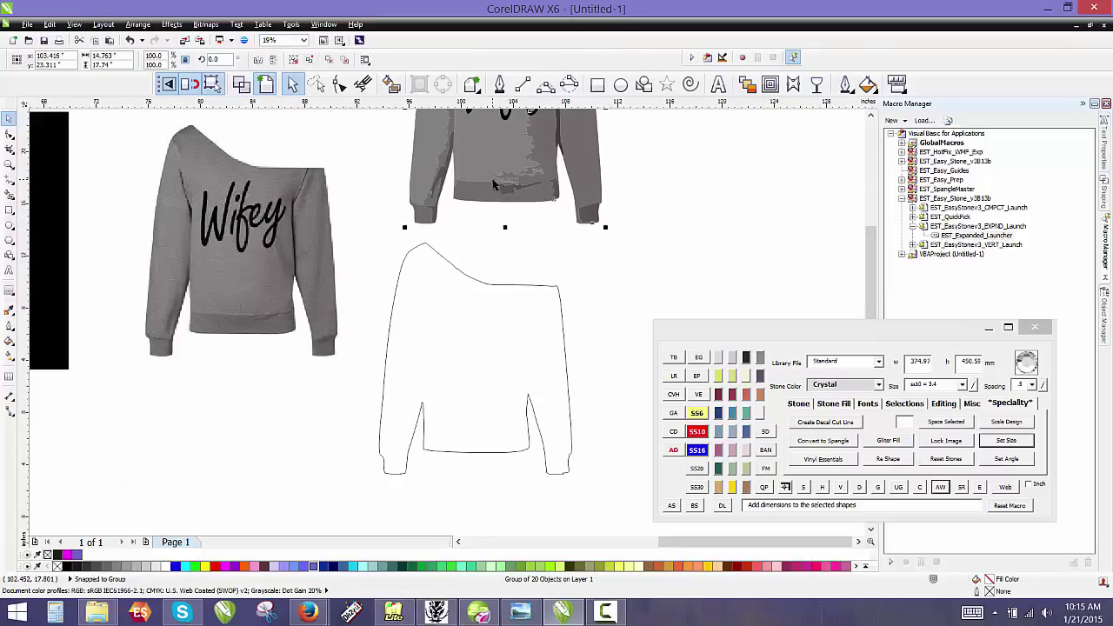
key("Delete")
Add a one-step inside contour to the sweatshirt boundary outline, offset about 0.096 inches
left_click(445, 301)
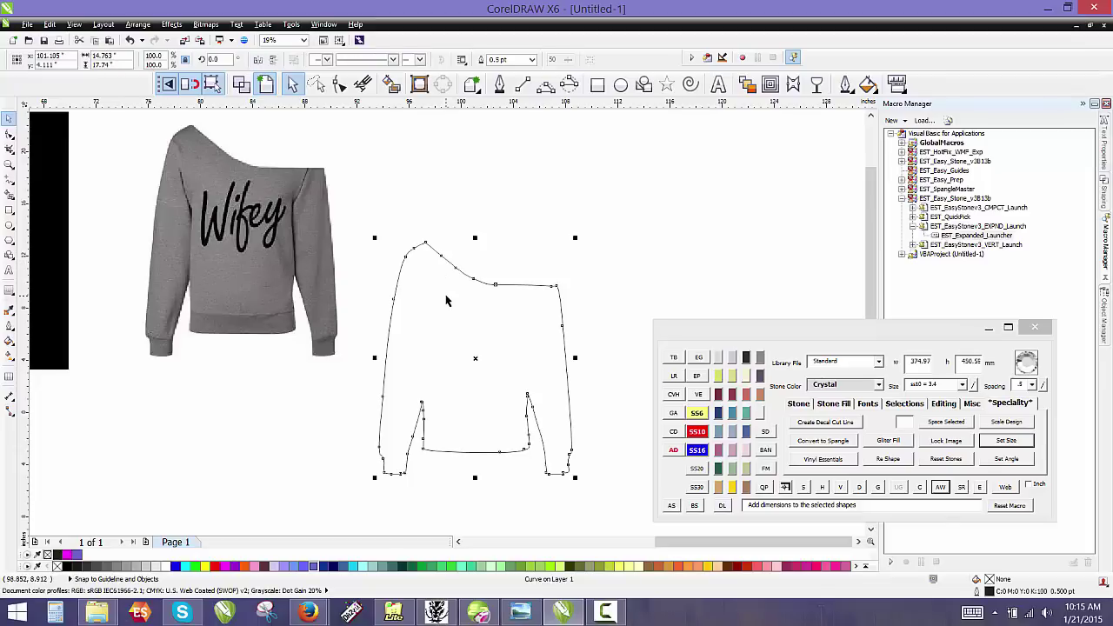
scroll(534, 286, "up", 4)
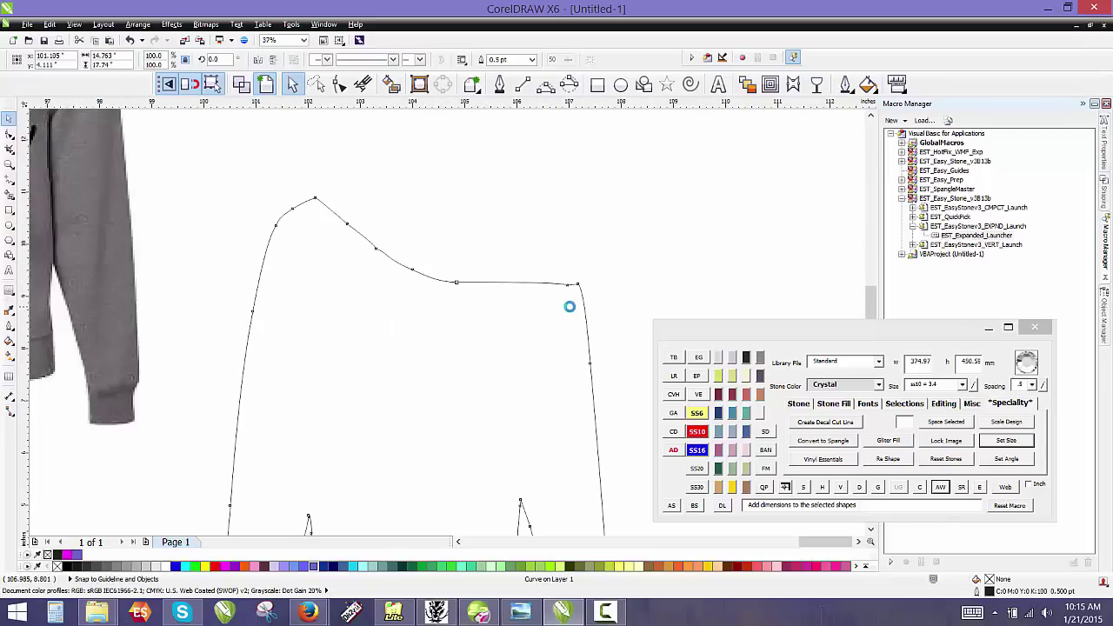
left_click(771, 83)
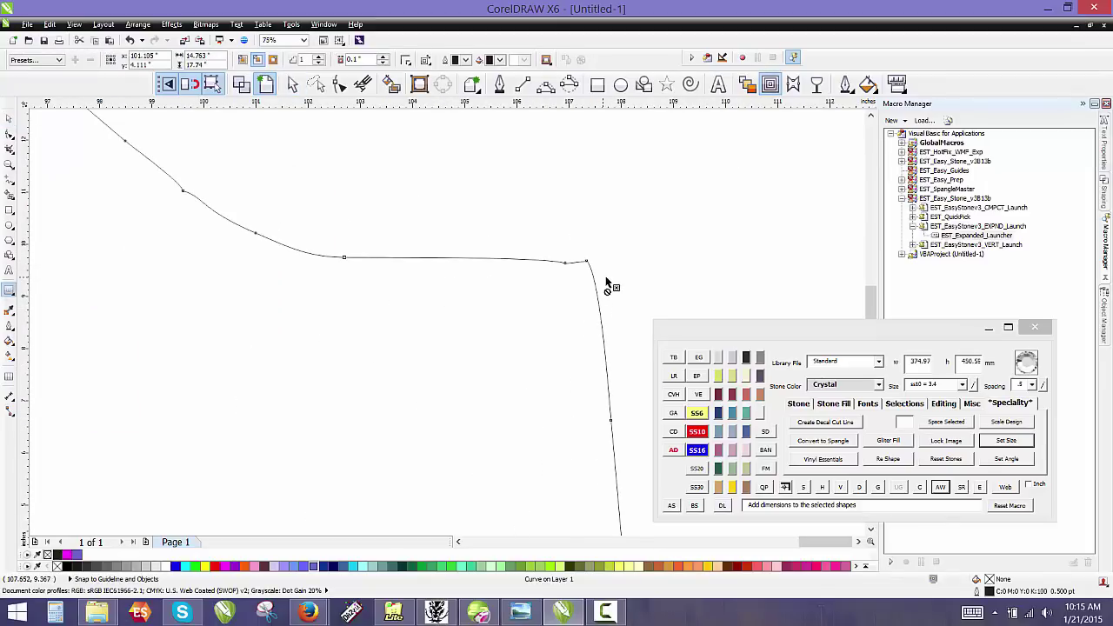
scroll(612, 281, "up", 2)
left_click_drag(578, 280, 621, 249)
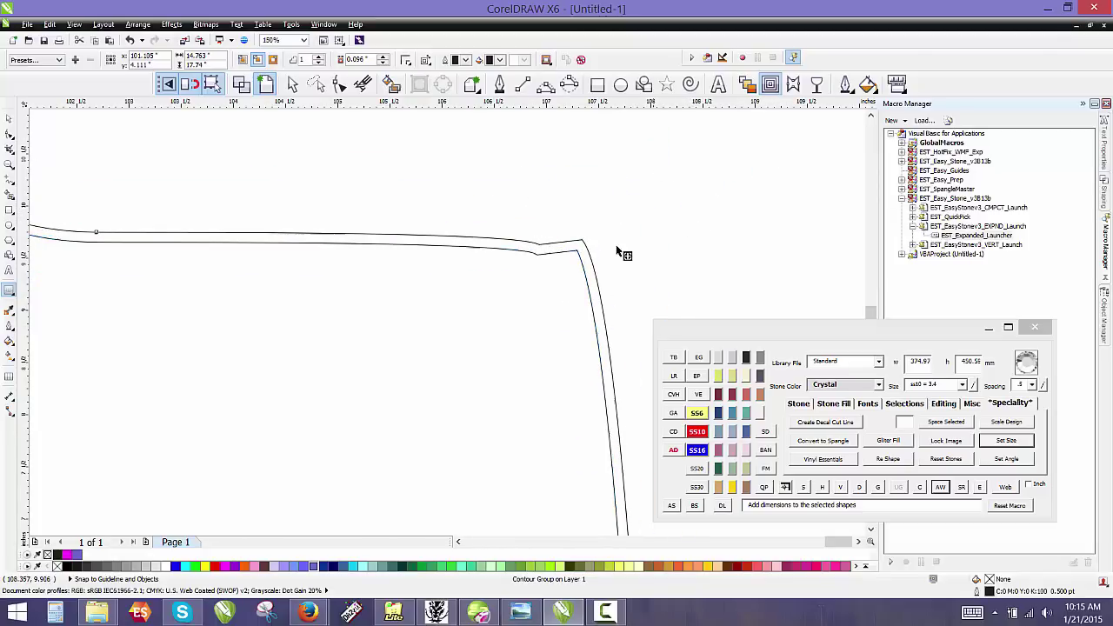
Break the contour group apart and delete the outer sweatshirt outline, keeping only the inner one
right_click(567, 275)
left_click(592, 286)
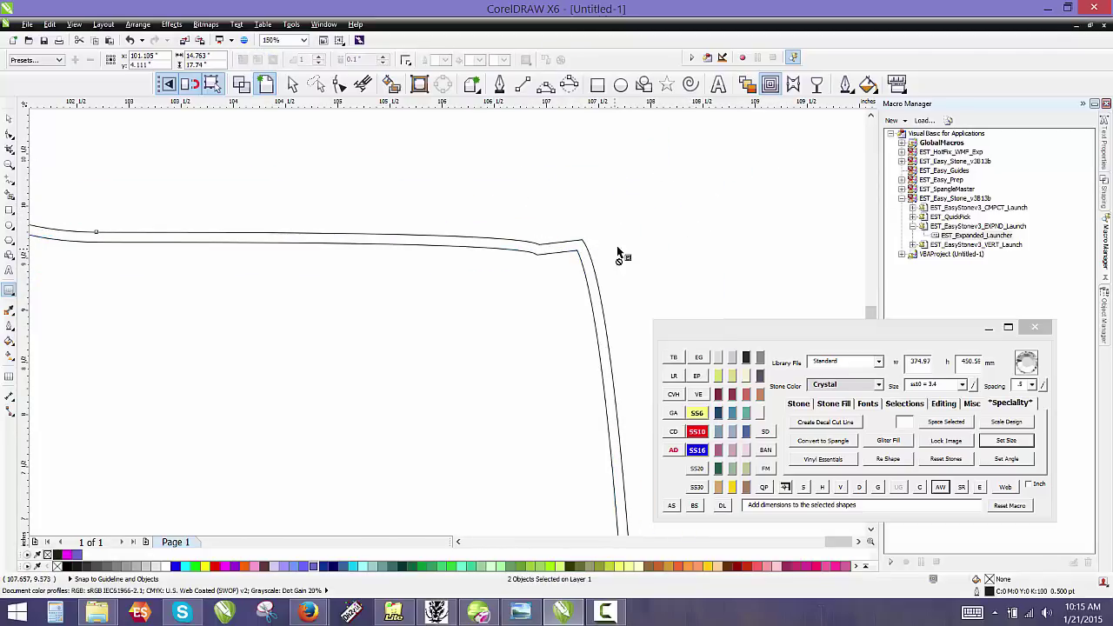
key("Delete")
scroll(505, 228, "down", 2)
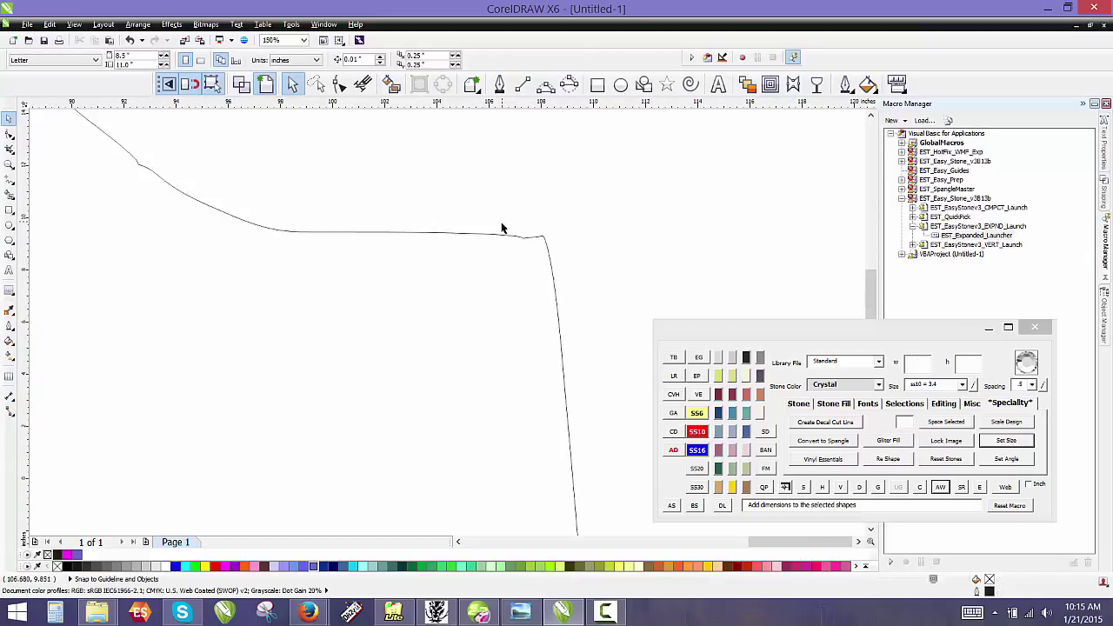
Move the remaining inner outline up beside the original sweatshirt bitmap
scroll(429, 309, "down", 1)
left_click(397, 315)
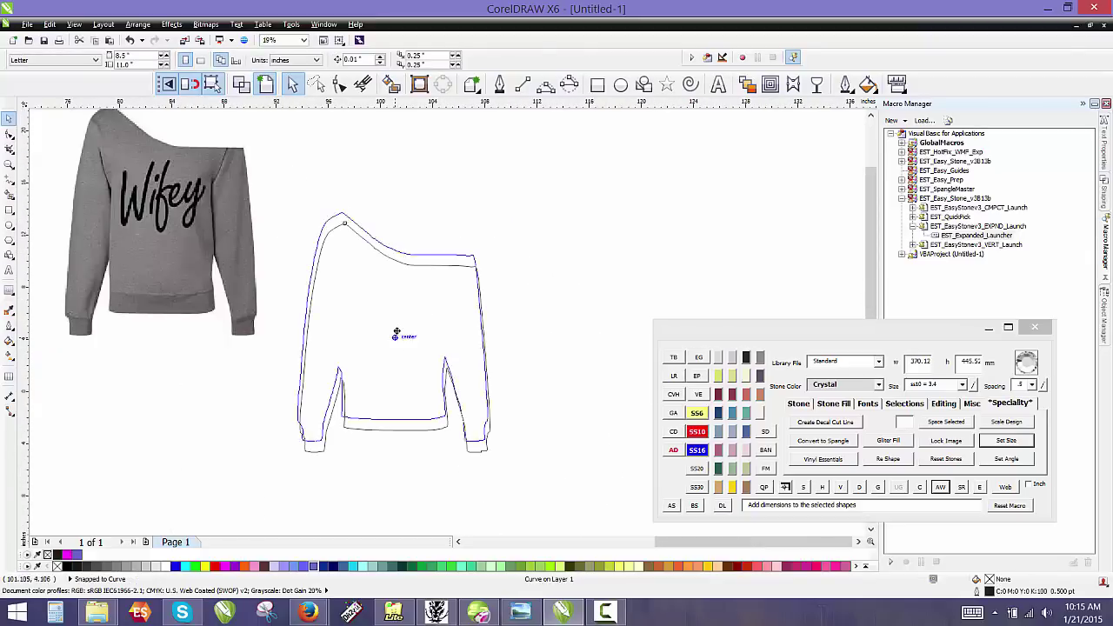
scroll(366, 318, "down", 3)
left_click_drag(368, 317, 373, 277)
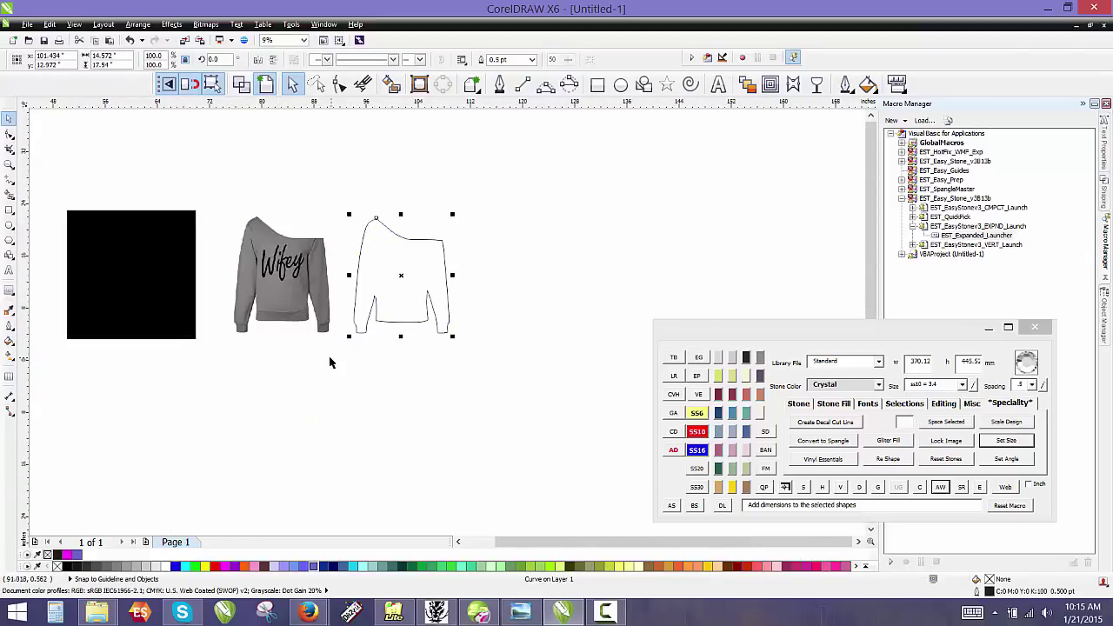
PowerClip the sweatshirt bitmap inside the sweatshirt-shaped outline
scroll(333, 335, "up", 2)
left_click(303, 282)
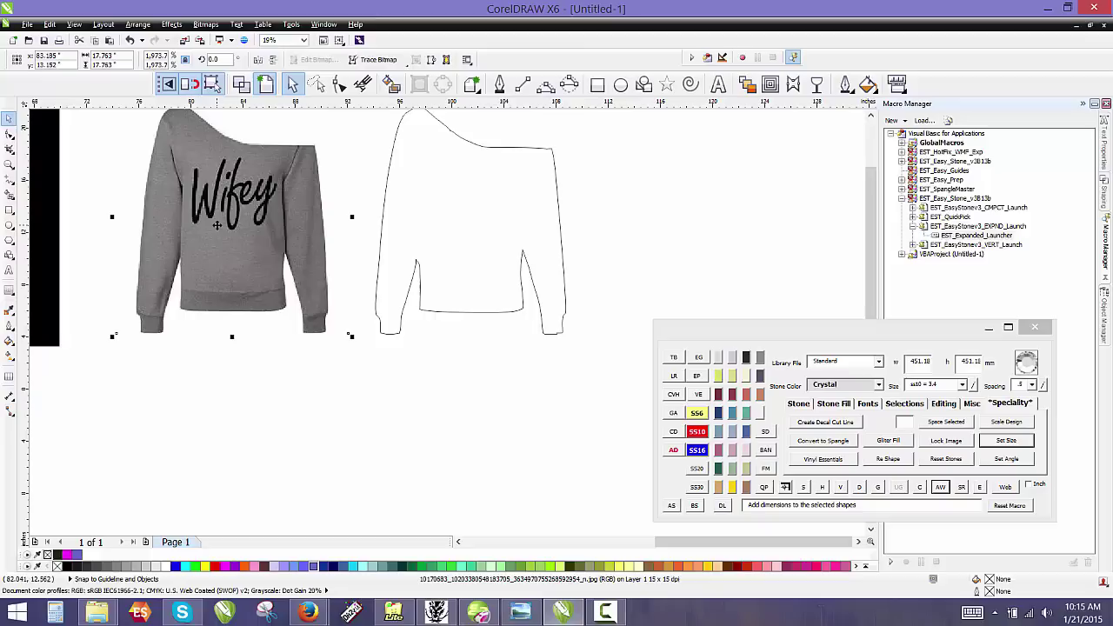
left_click_drag(224, 226, 472, 233)
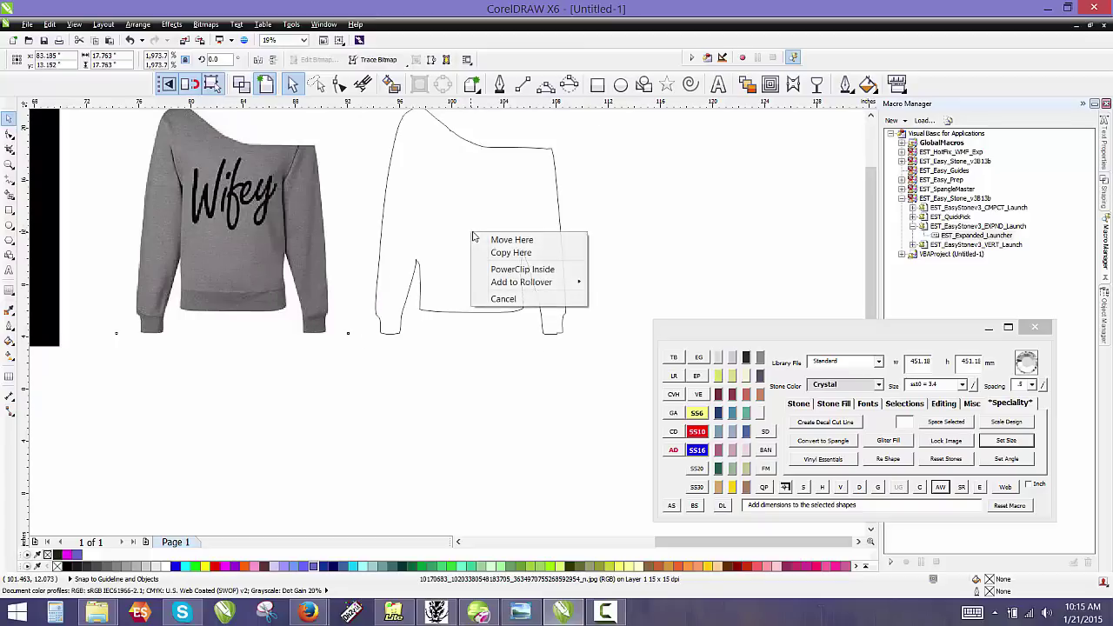
left_click(522, 269)
scroll(427, 400, "down", 2)
scroll(449, 308, "up", 2)
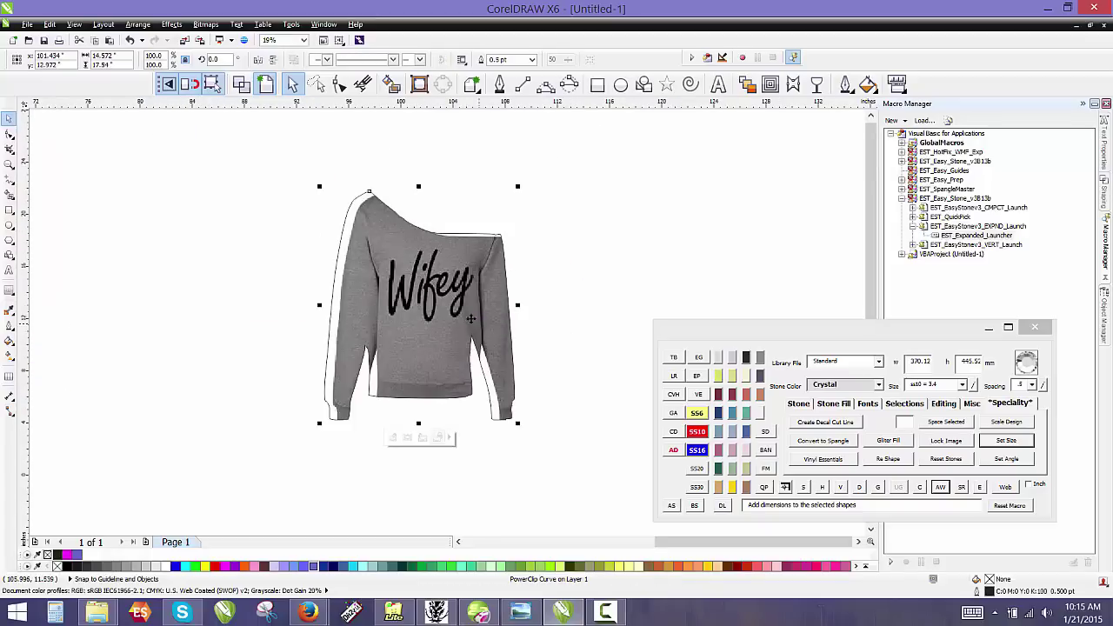
Open the PowerClip contents for editing and move the sweatshirt bitmap left and slightly up to fit the outline
right_click(450, 309)
left_click(487, 50)
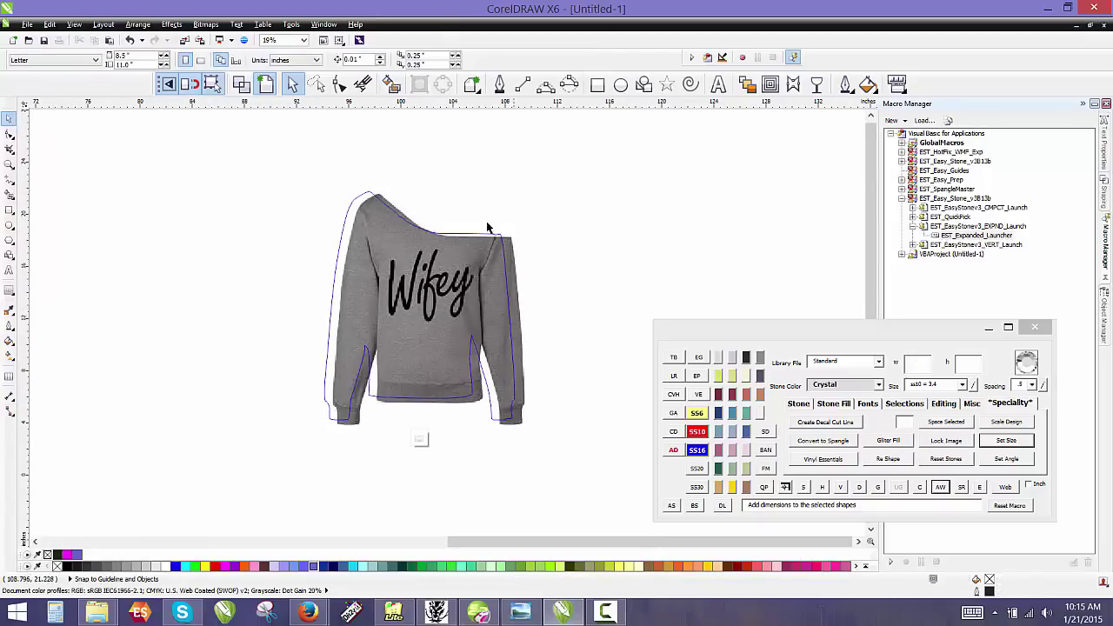
scroll(484, 265, "up", 1)
left_click_drag(570, 270, 546, 261)
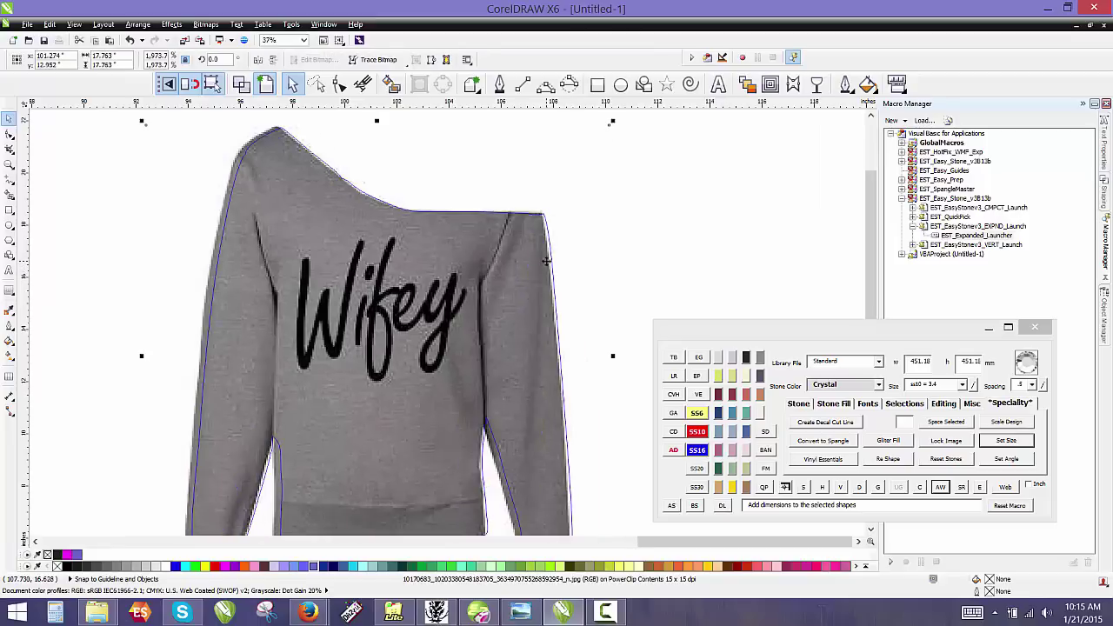
Nudge the sweatshirt bitmap right and slightly up until its edges fill the outline, checking the left armpit
key("Right")
key("Right")
key("Right")
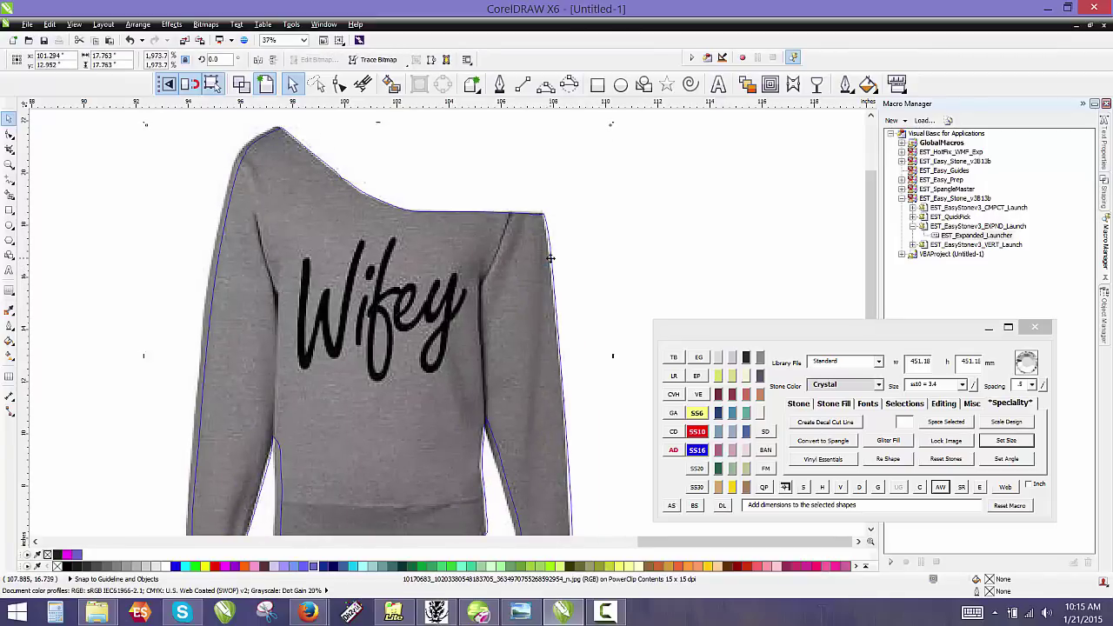
key("Right")
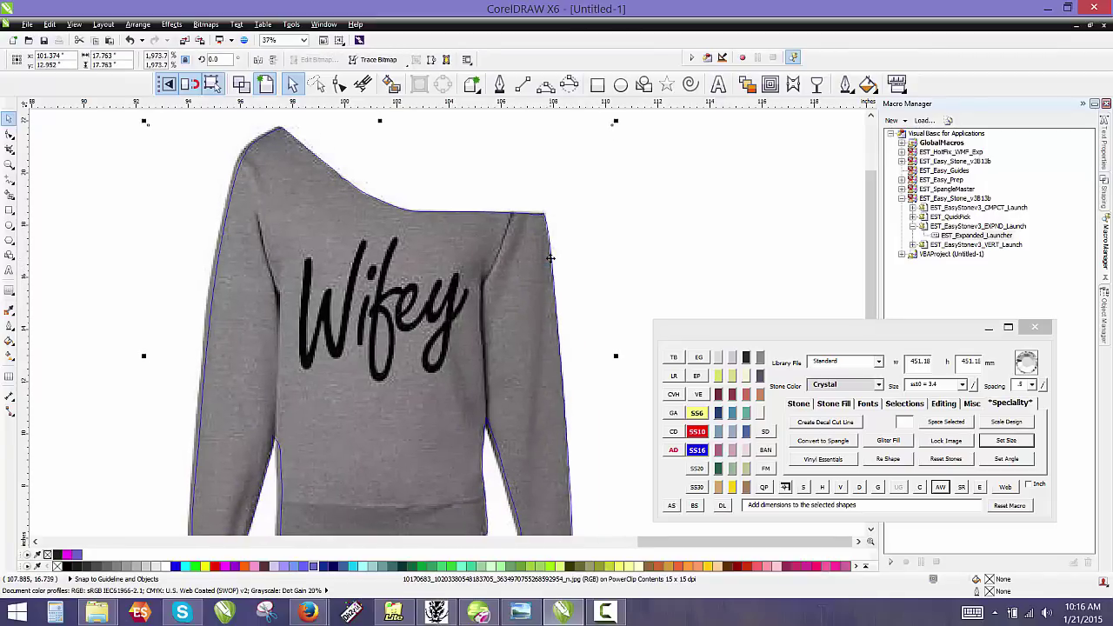
key("Right")
key("Right")
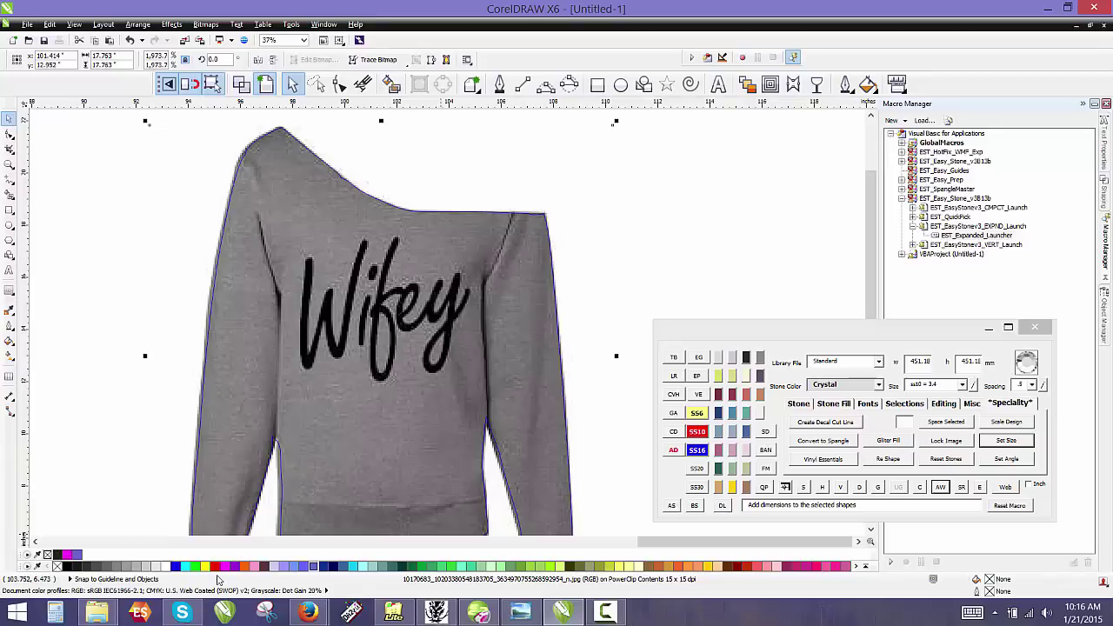
scroll(363, 483, "up", 4)
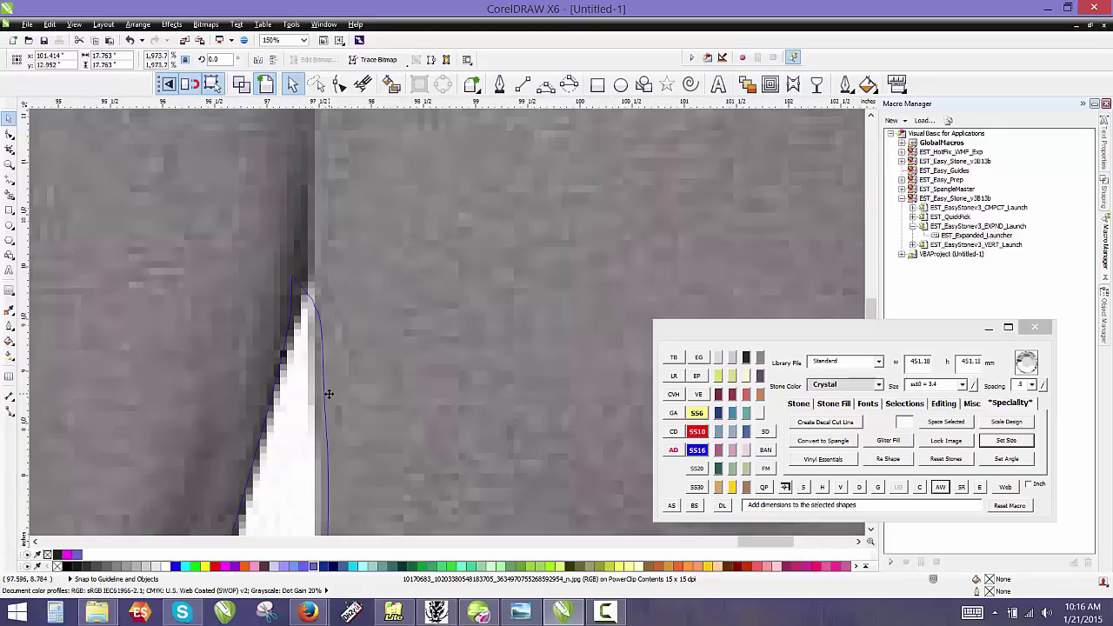
scroll(323, 442, "down", 6)
scroll(355, 429, "up", 2)
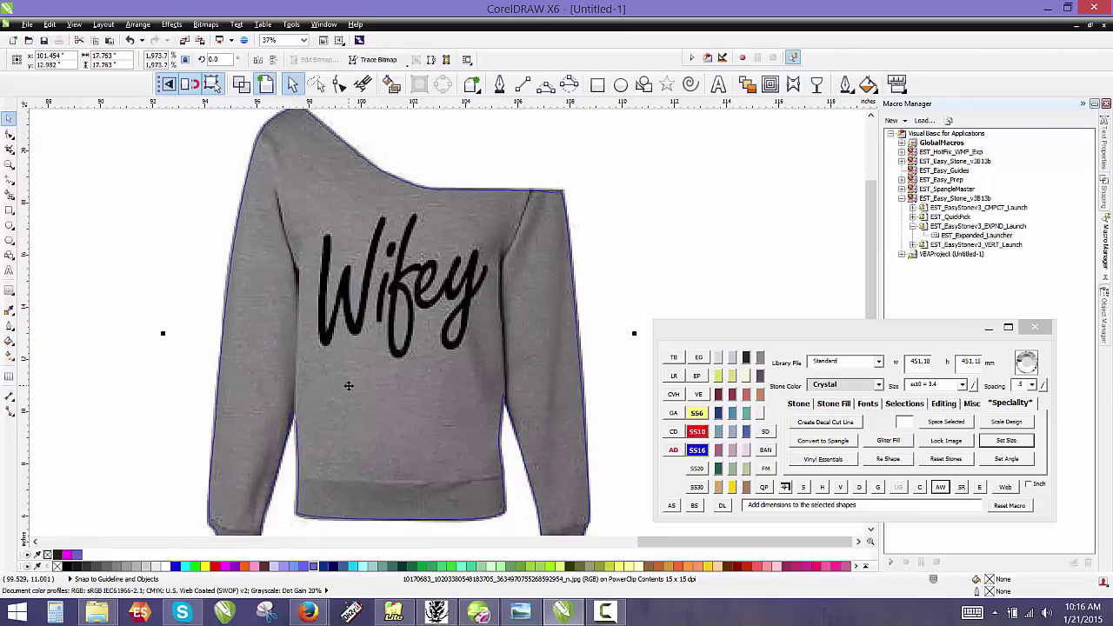
scroll(348, 383, "down", 1)
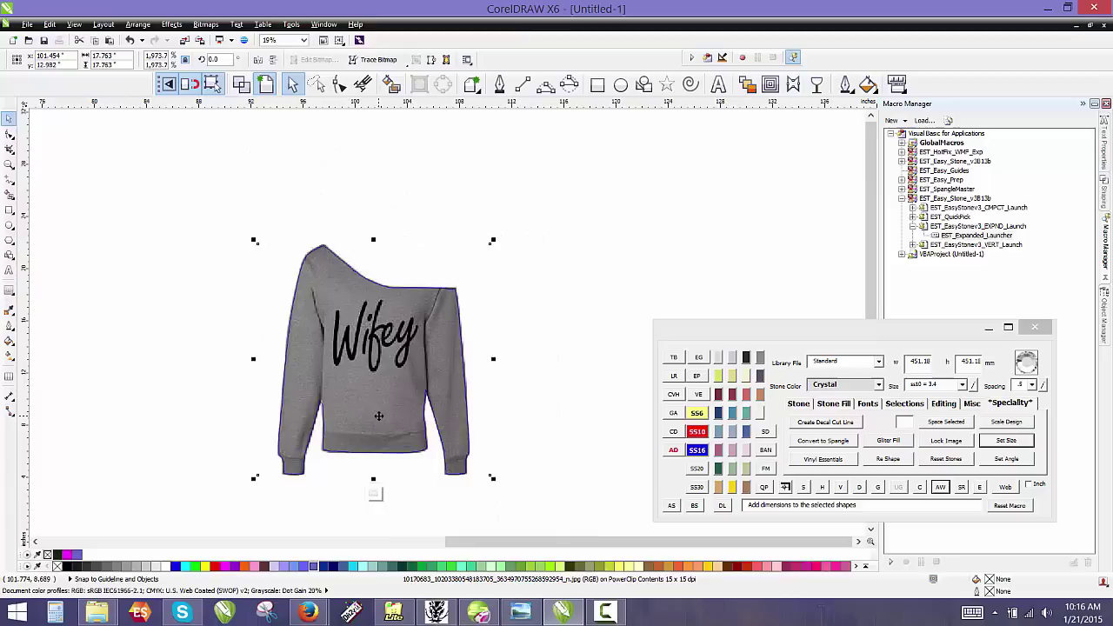
Finish editing the PowerClip contents and remove the outline color from the clipped sweatshirt
right_click(401, 376)
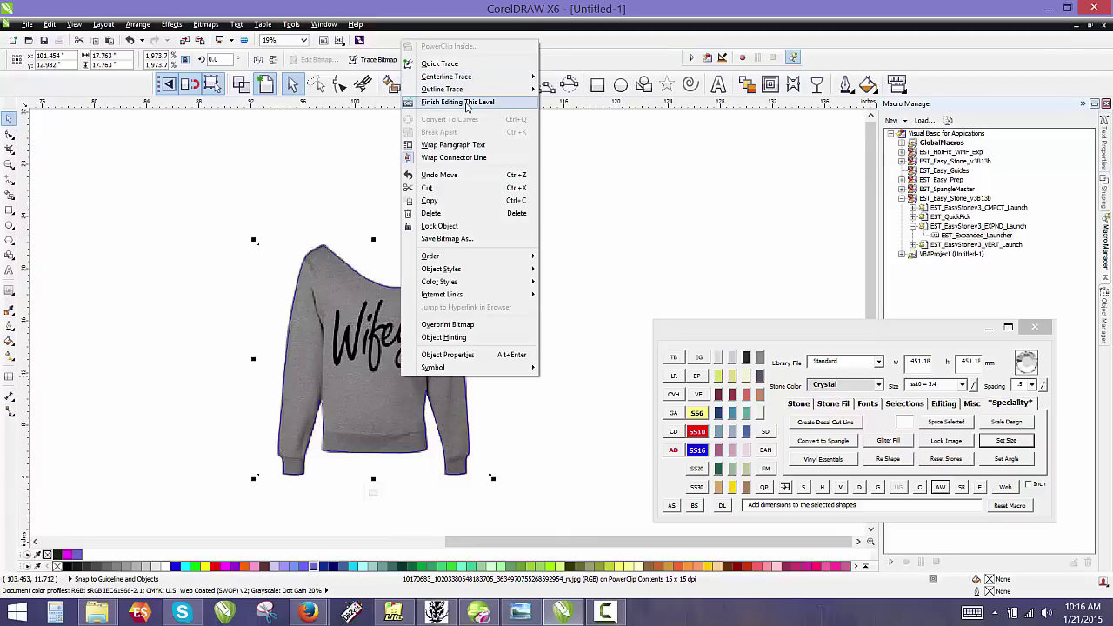
left_click(467, 106)
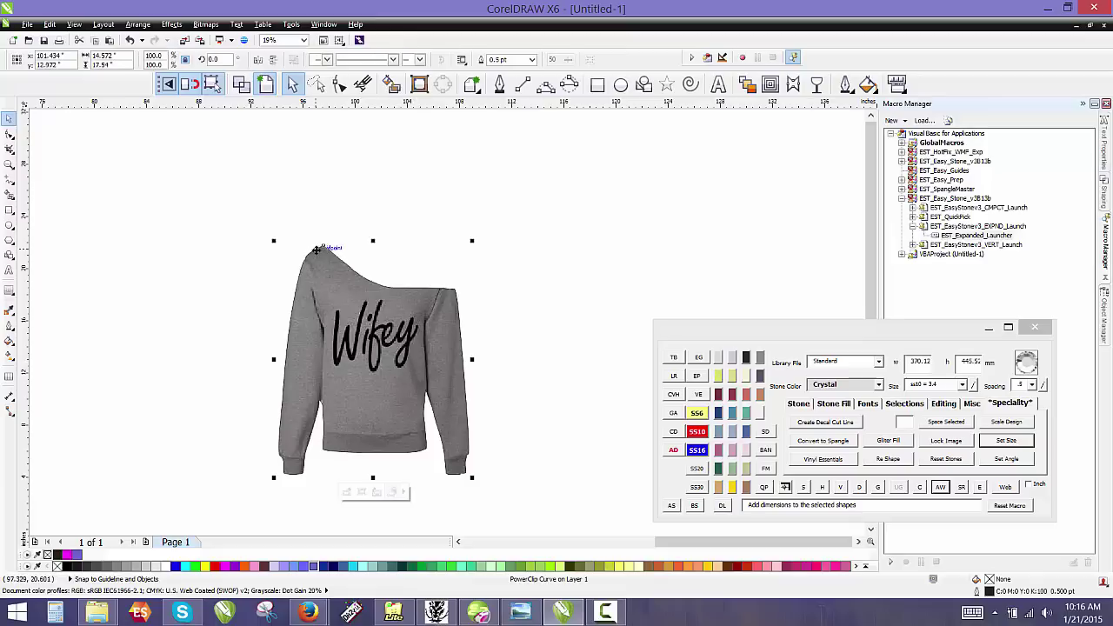
scroll(317, 250, "up", 2)
scroll(380, 253, "down", 1)
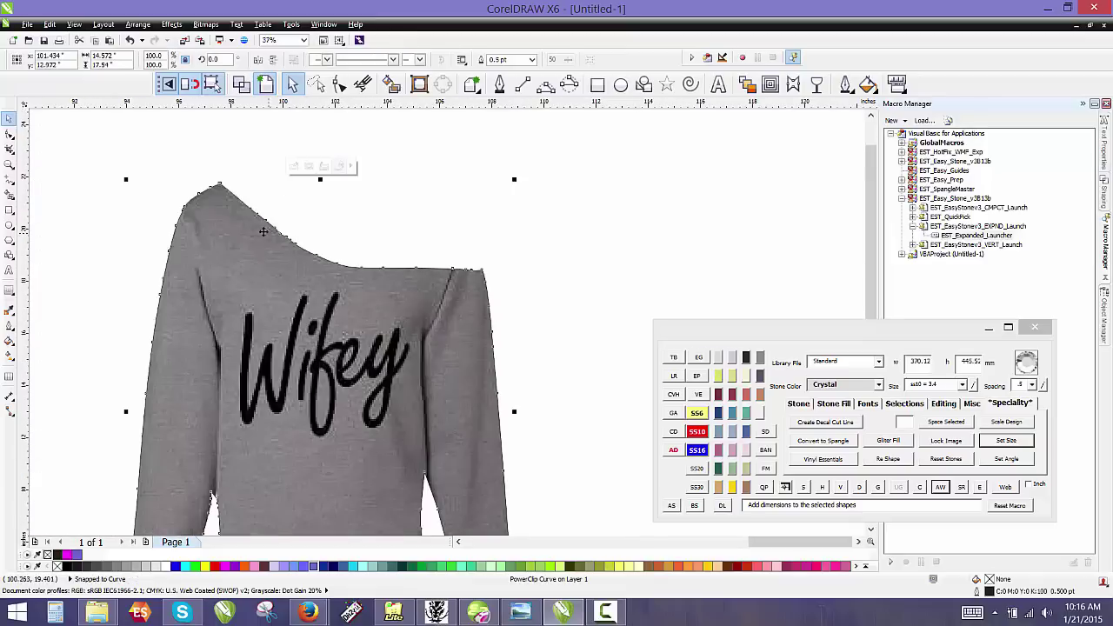
scroll(321, 236, "down", 1)
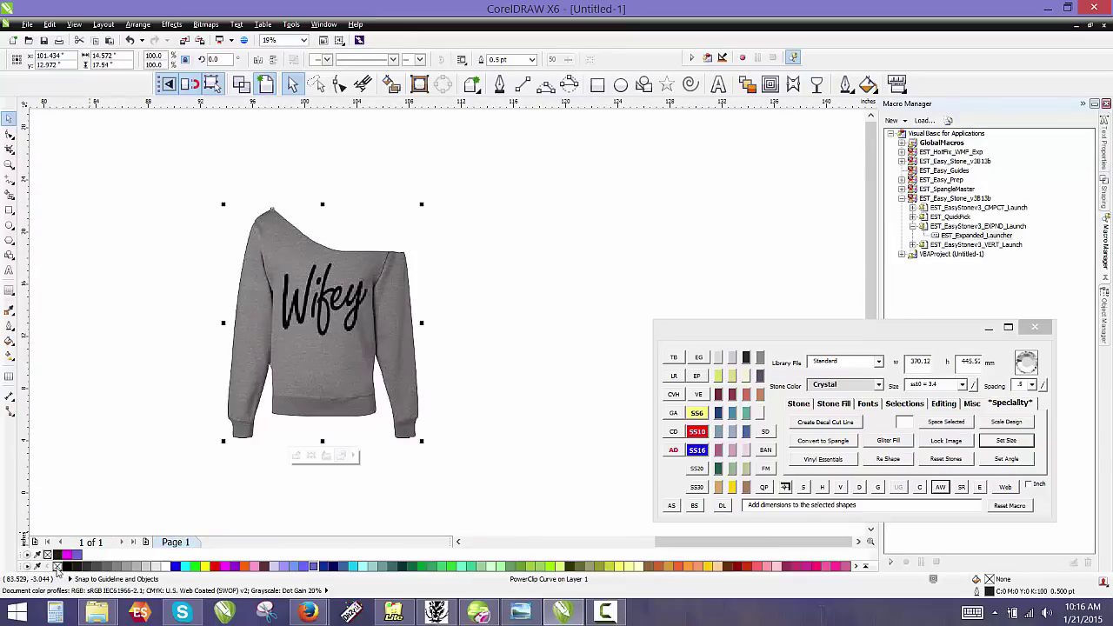
Add a black weed box behind the sweatshirt and enlarge it from its center to about 19.66 by 23.18 inches
left_click_drag(157, 181, 481, 485)
left_click(801, 492)
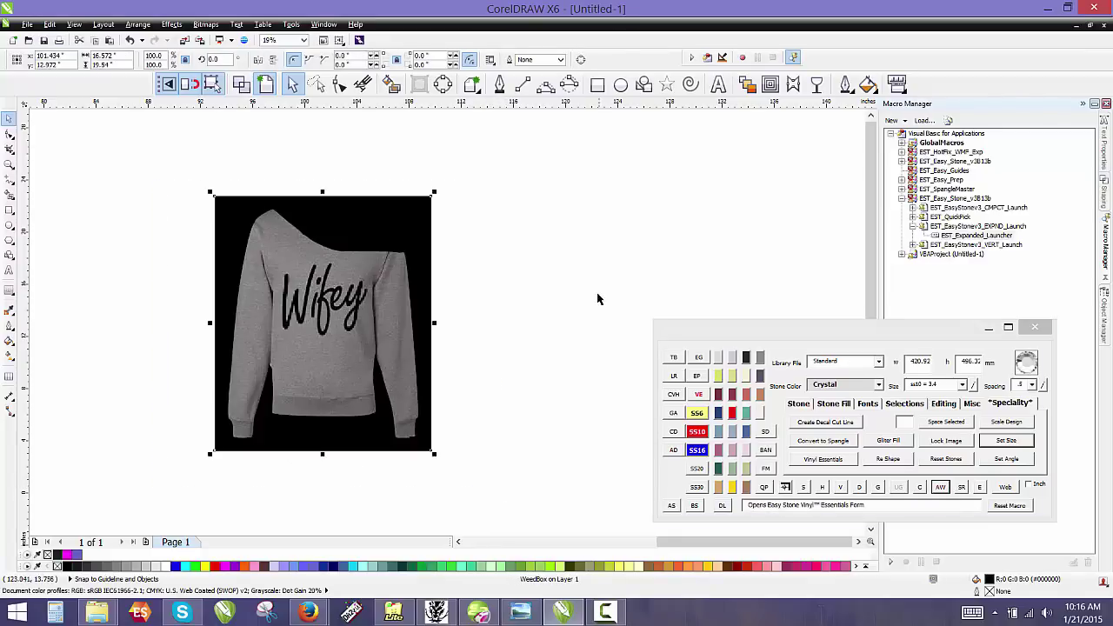
left_click(267, 419)
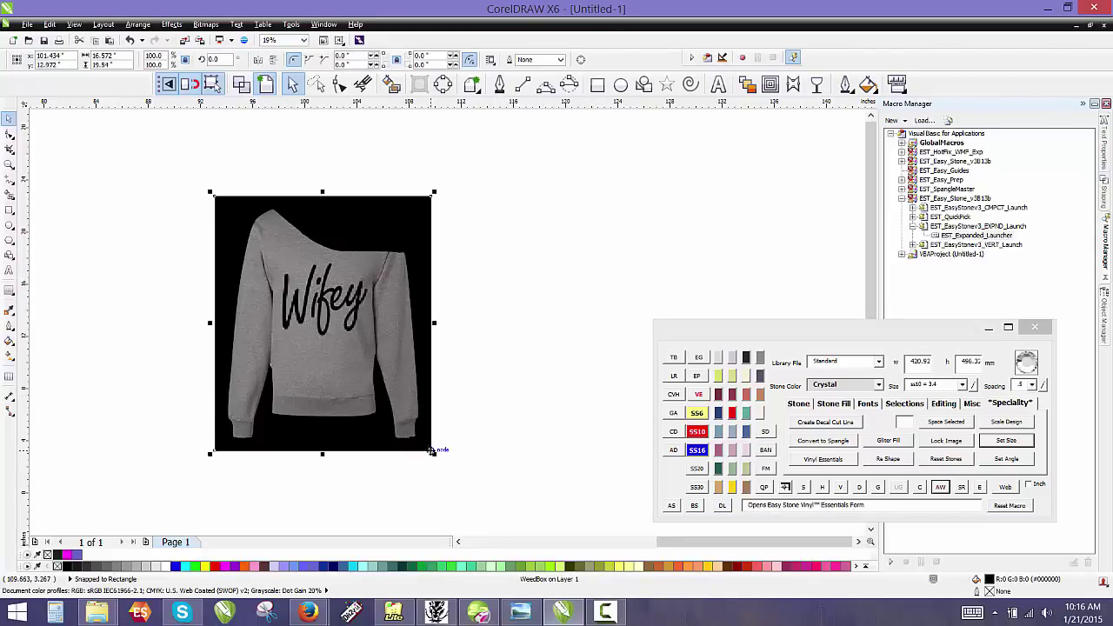
left_click_drag(438, 466, 456, 486)
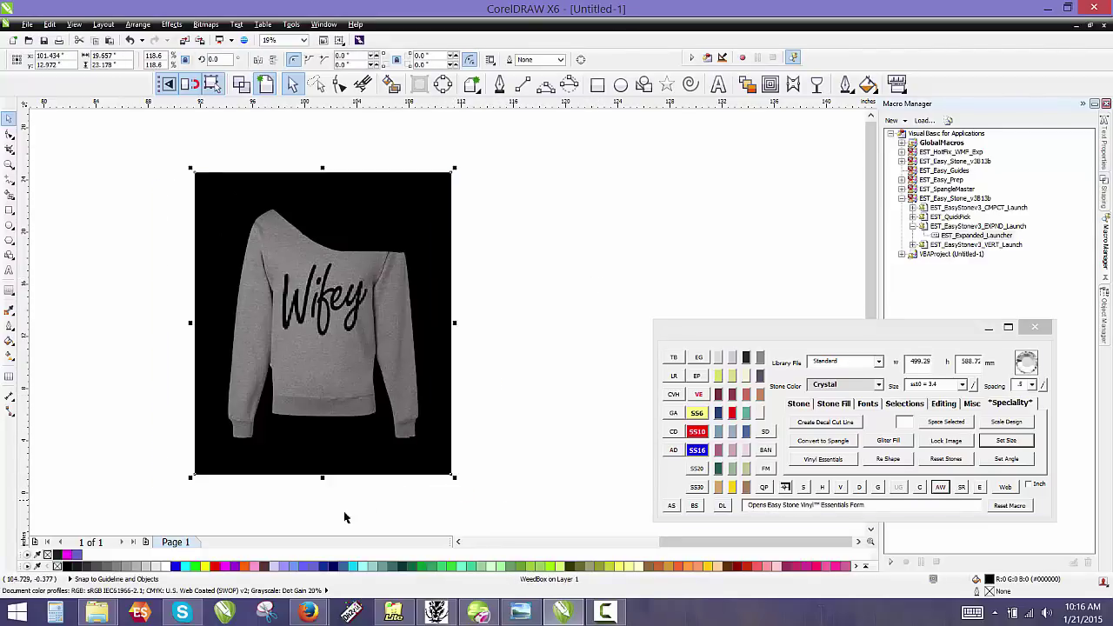
left_click(305, 516)
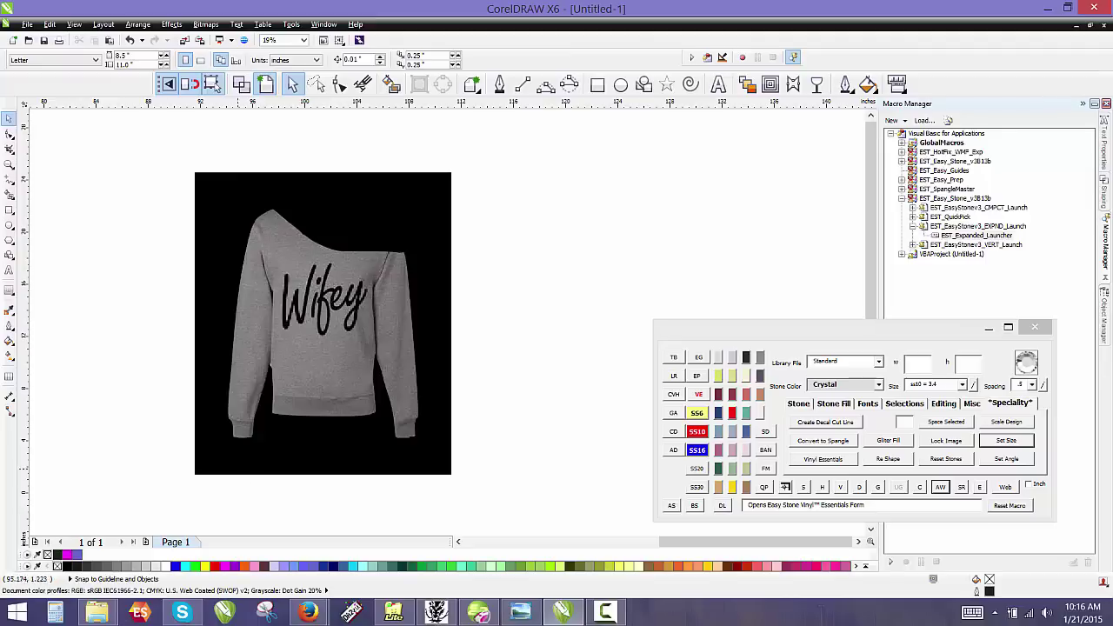
Move the clipping outline's tip node at the left armpit up along the seam between sleeve and body
scroll(283, 374, "up", 6)
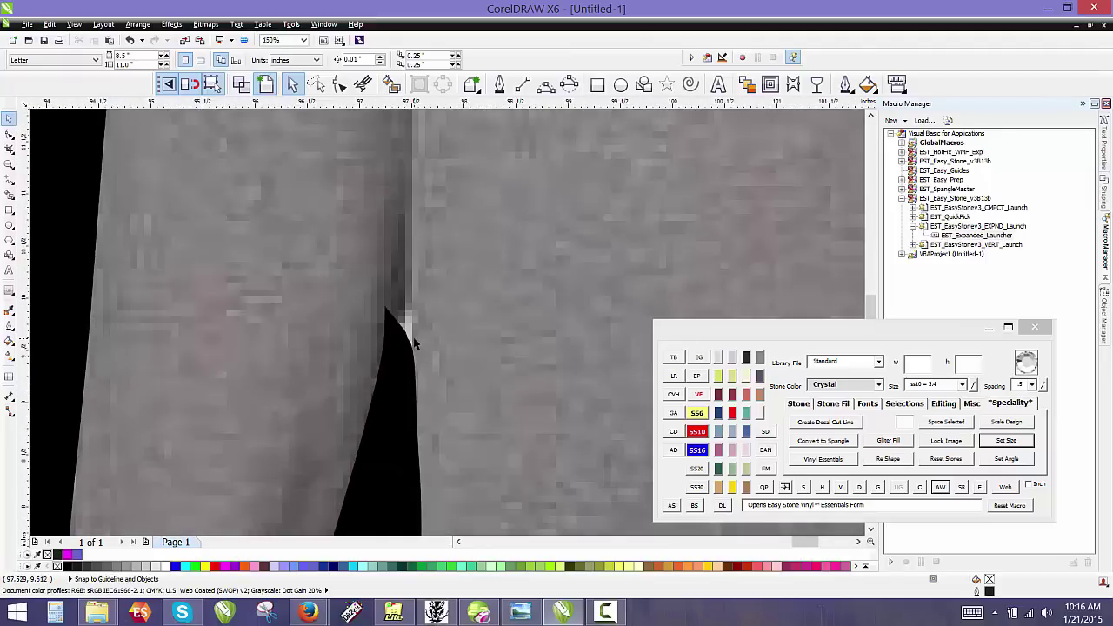
key("F10")
left_click(412, 344)
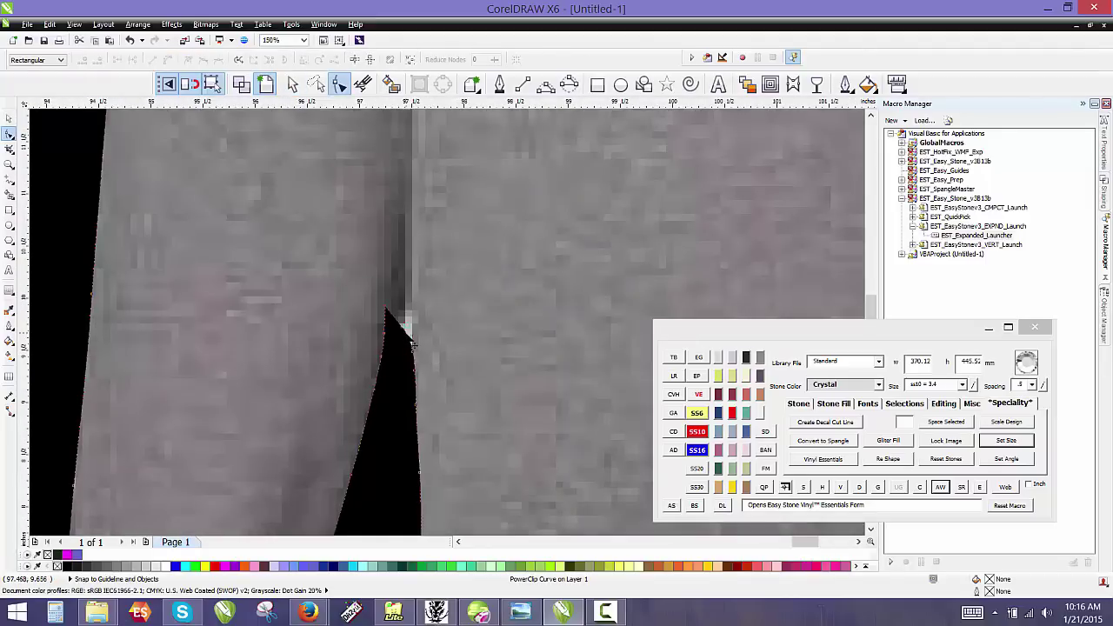
left_click_drag(386, 309, 403, 215)
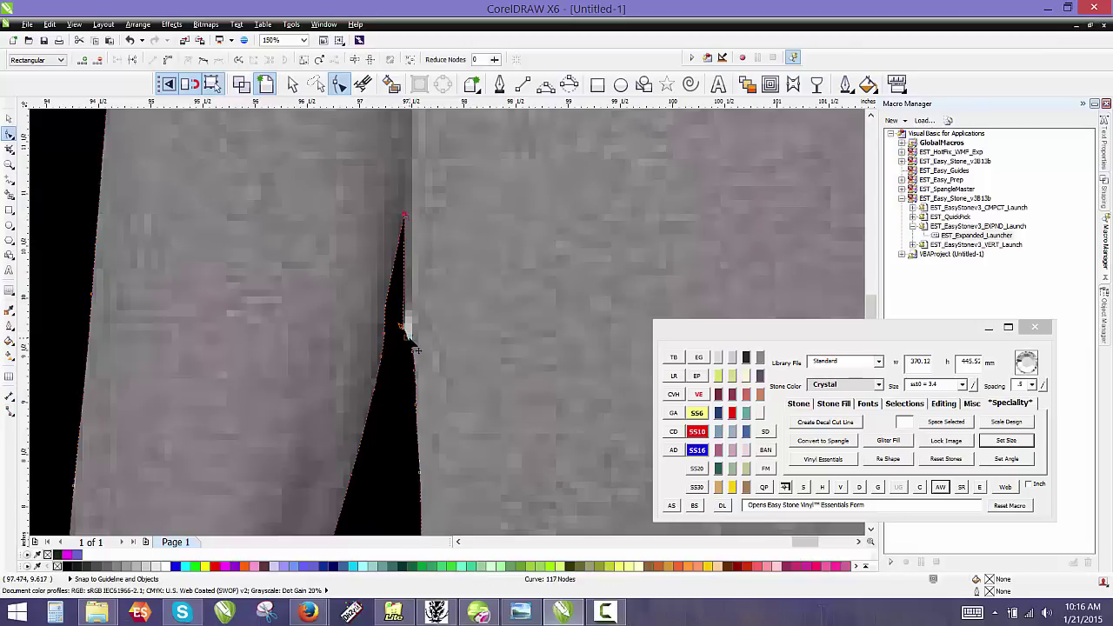
Delete the extra nodes on the body side of the left armpit and reshape the edge to cut off the white sliver
double_click(407, 338)
double_click(405, 335)
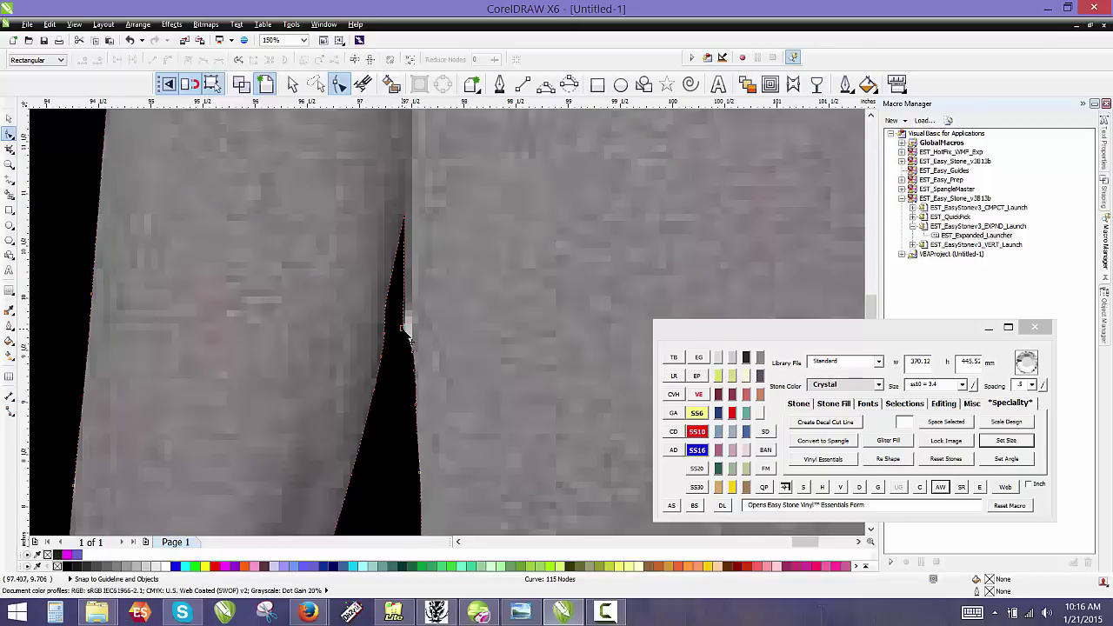
double_click(404, 330)
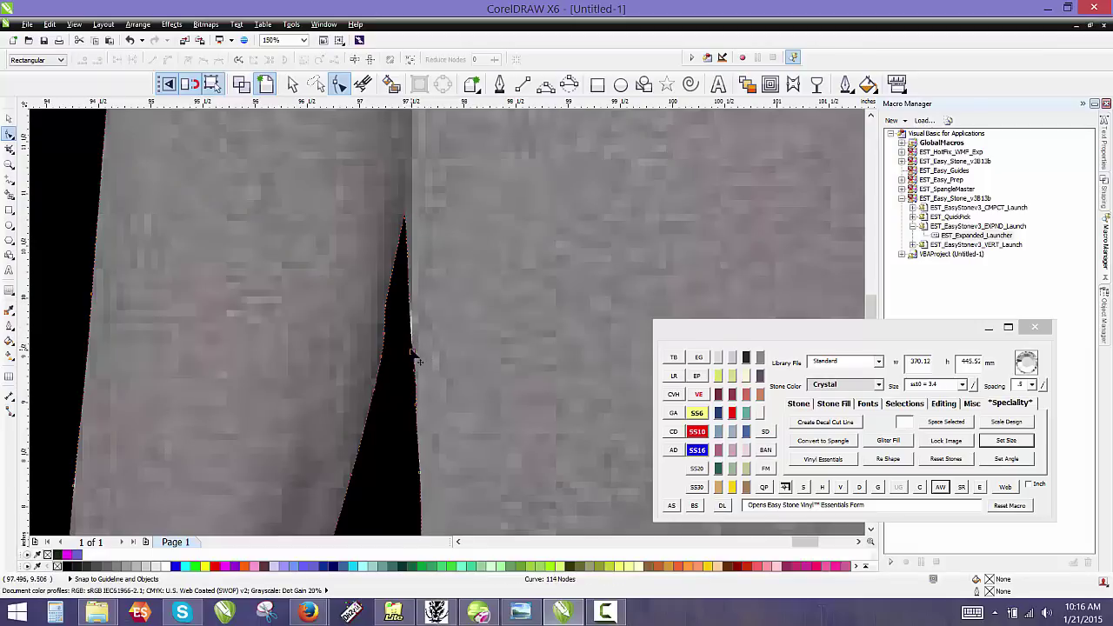
left_click(417, 346)
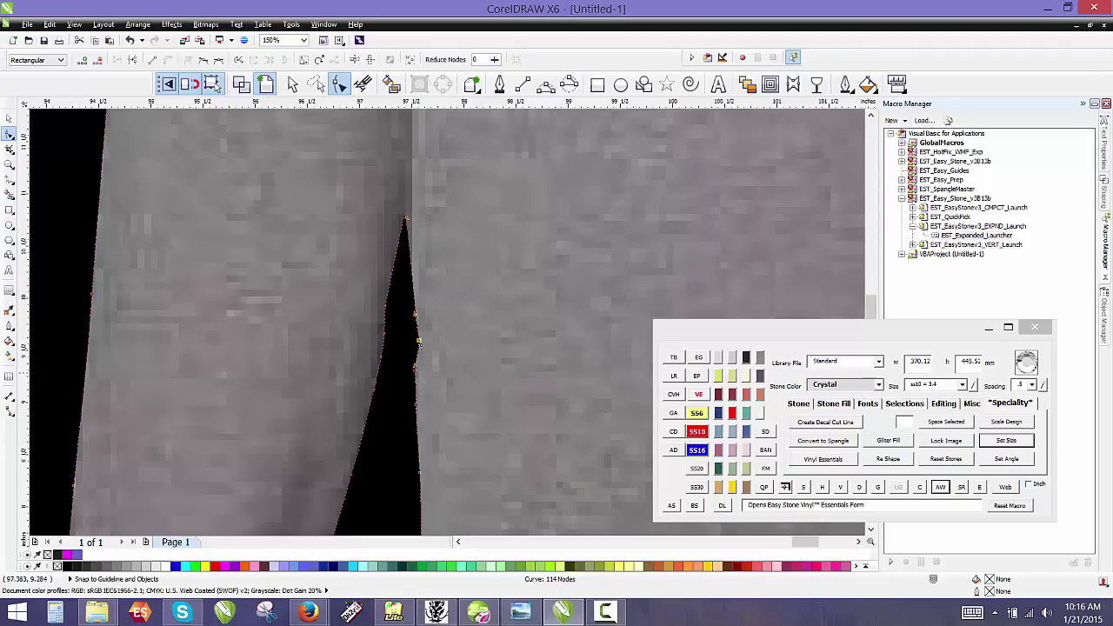
double_click(416, 370)
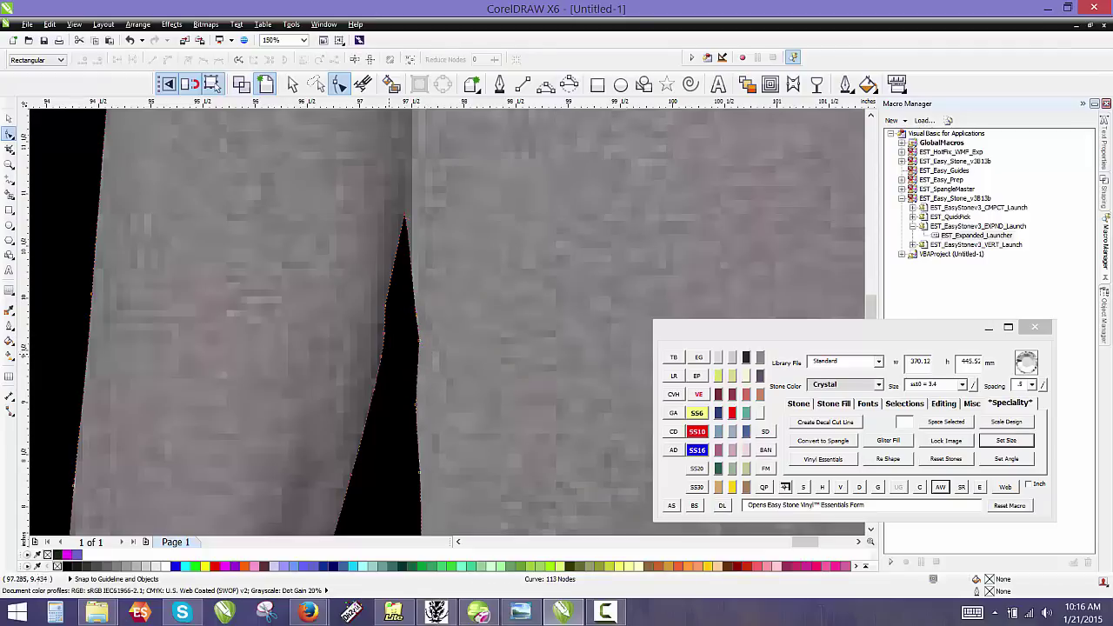
key("space")
scroll(333, 331, "down", 3)
left_click(206, 355)
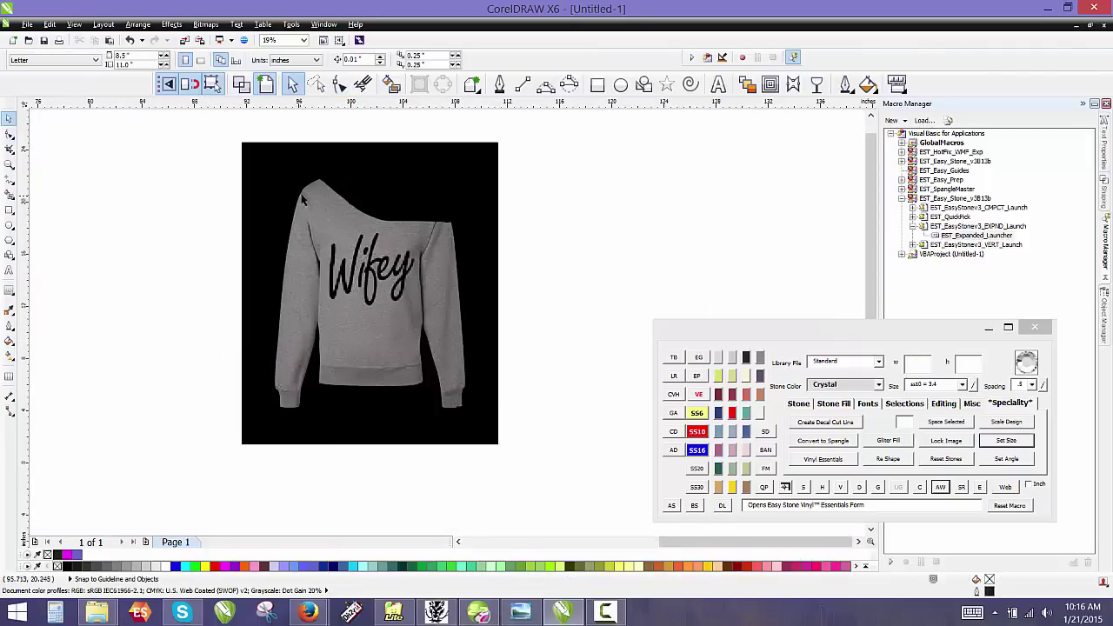
Move the clipping outline's corner node at the bottom of the right-hand cuff down and outward to smooth out the stepped notch
scroll(463, 405, "up", 3)
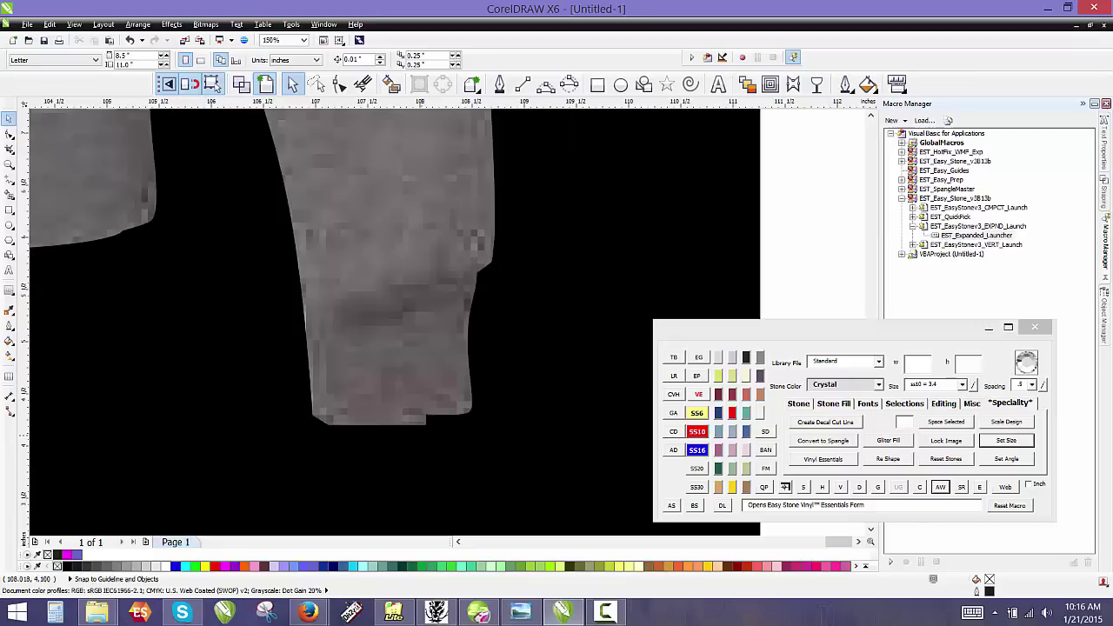
double_click(425, 423)
scroll(425, 420, "up", 2)
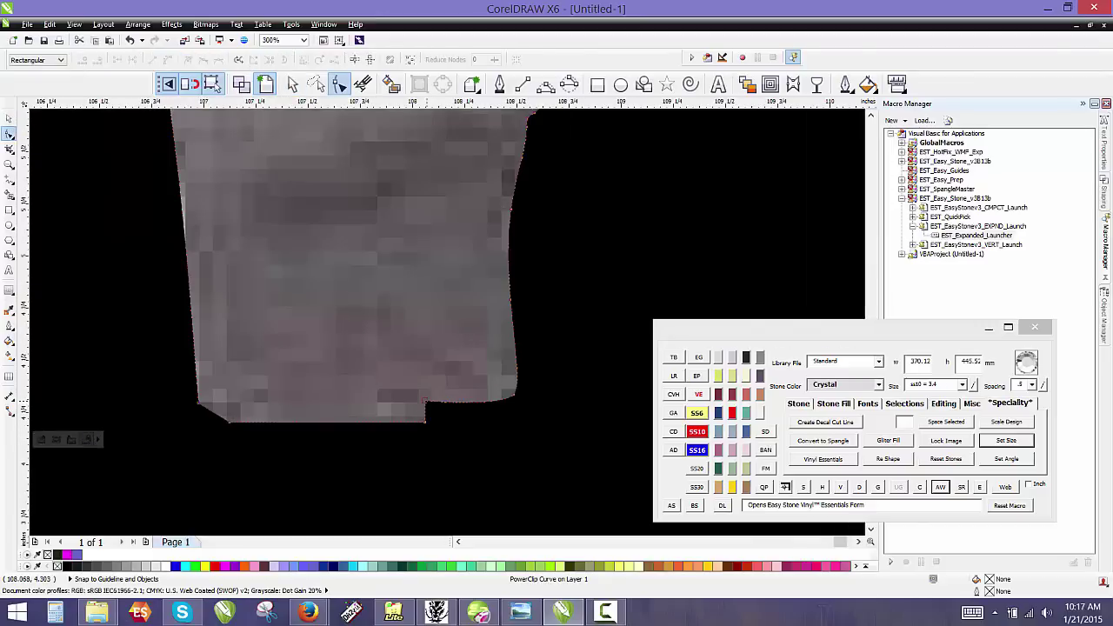
left_click_drag(424, 400, 442, 417)
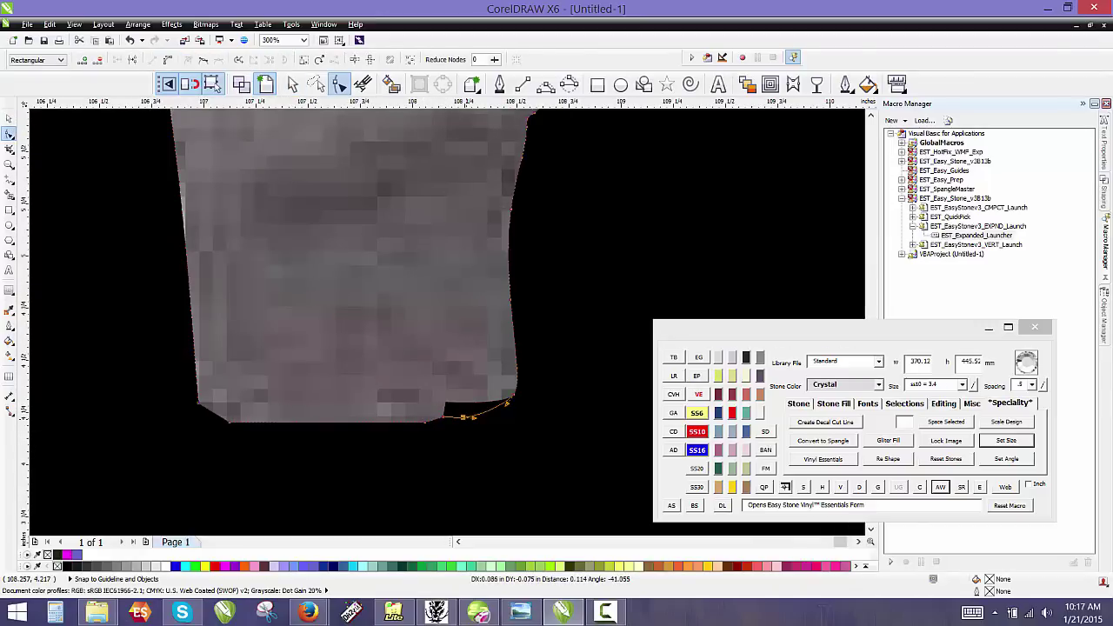
left_click_drag(466, 417, 469, 417)
scroll(414, 406, "down", 2)
key("space")
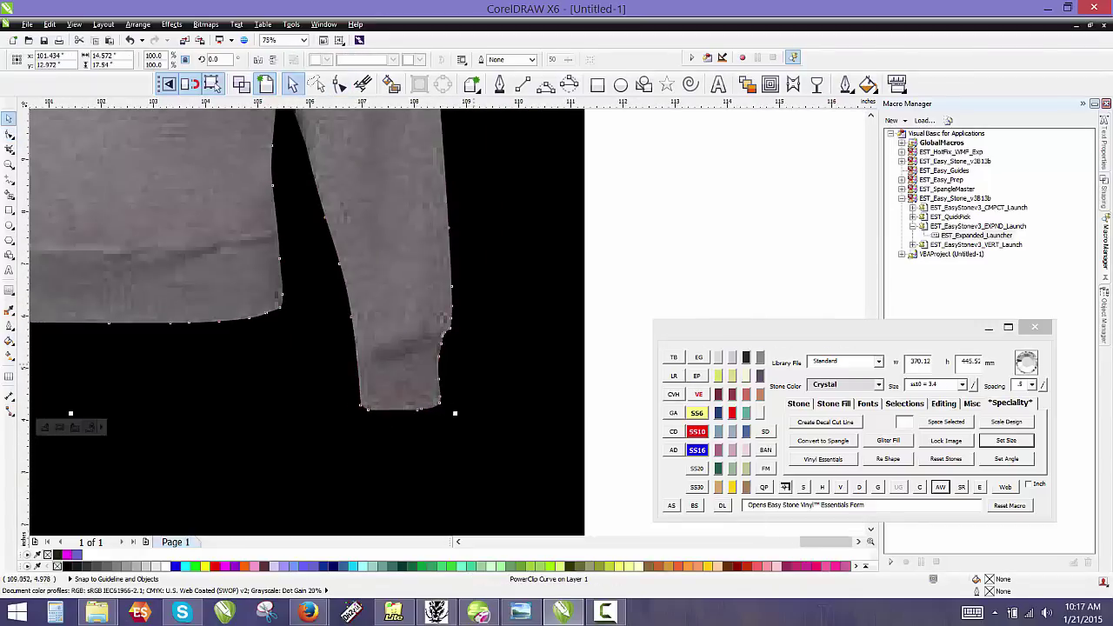
scroll(504, 347, "down", 2)
left_click(544, 350)
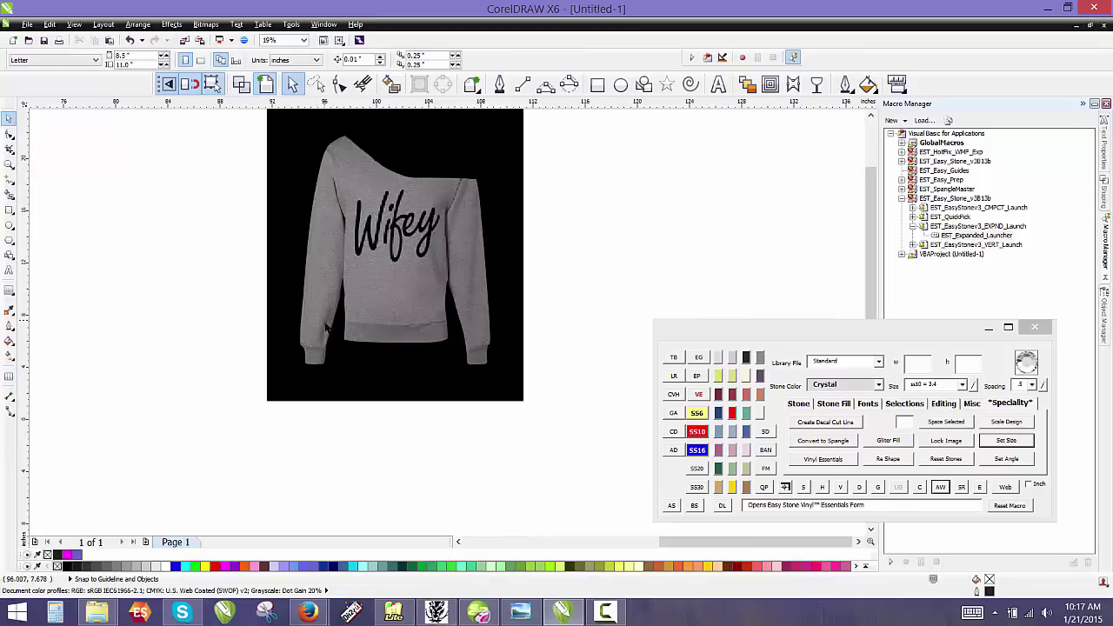
Change the black weed box behind the sweatshirt to a light gray fill, #B3B3B3
scroll(328, 328, "down", 1)
scroll(372, 283, "up", 1)
left_click(461, 308)
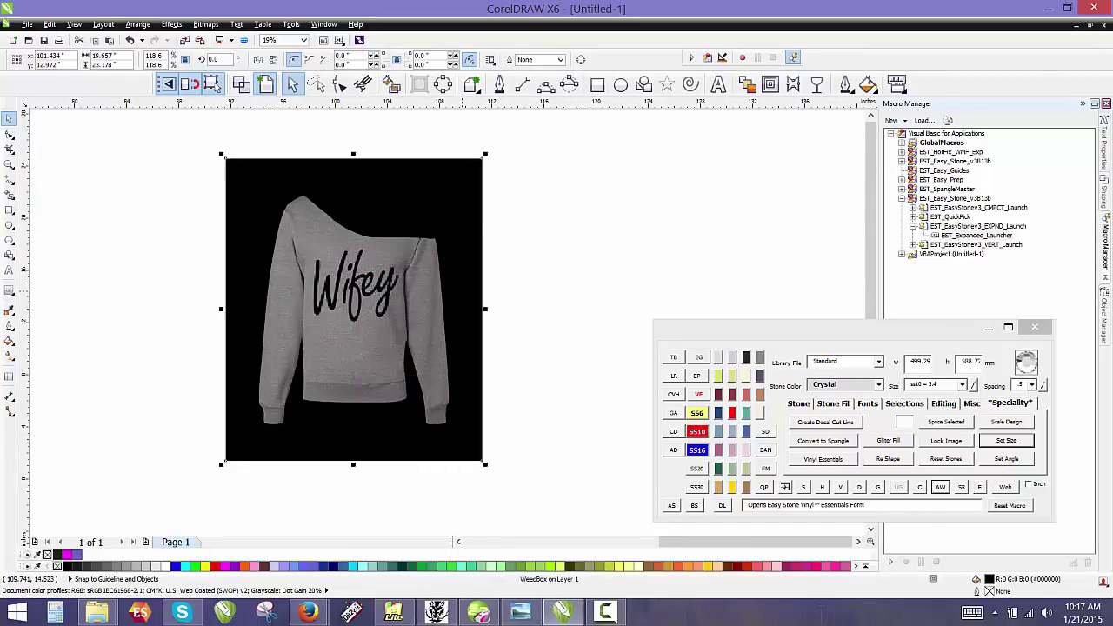
left_click(136, 566)
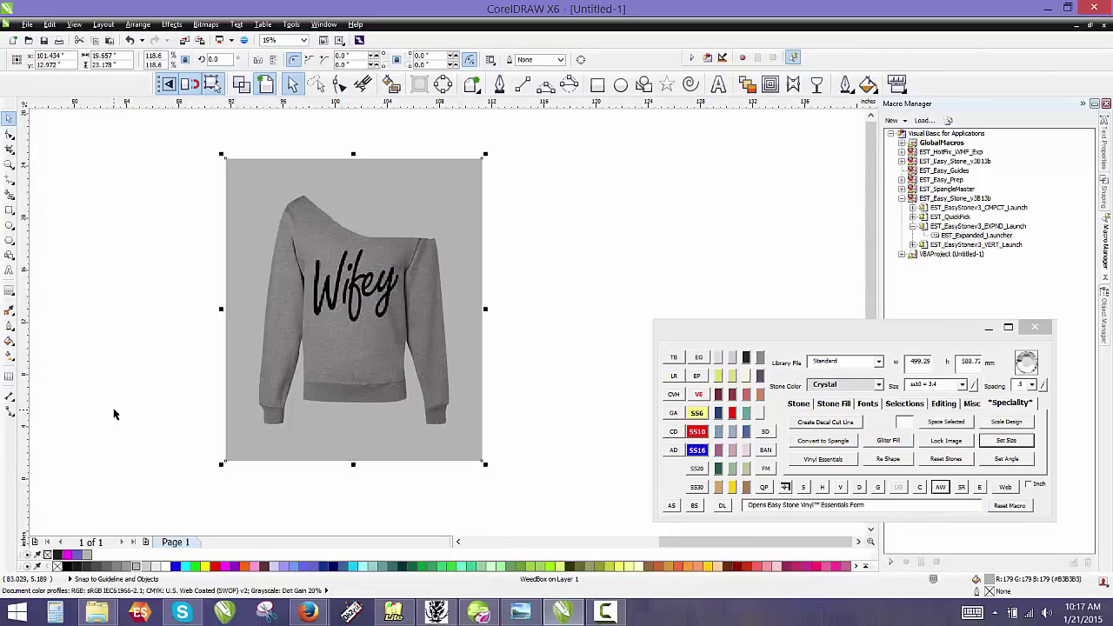
Add a drop shadow to the clipped sweatshirt using the Flat Bottom Right preset
left_click(272, 216)
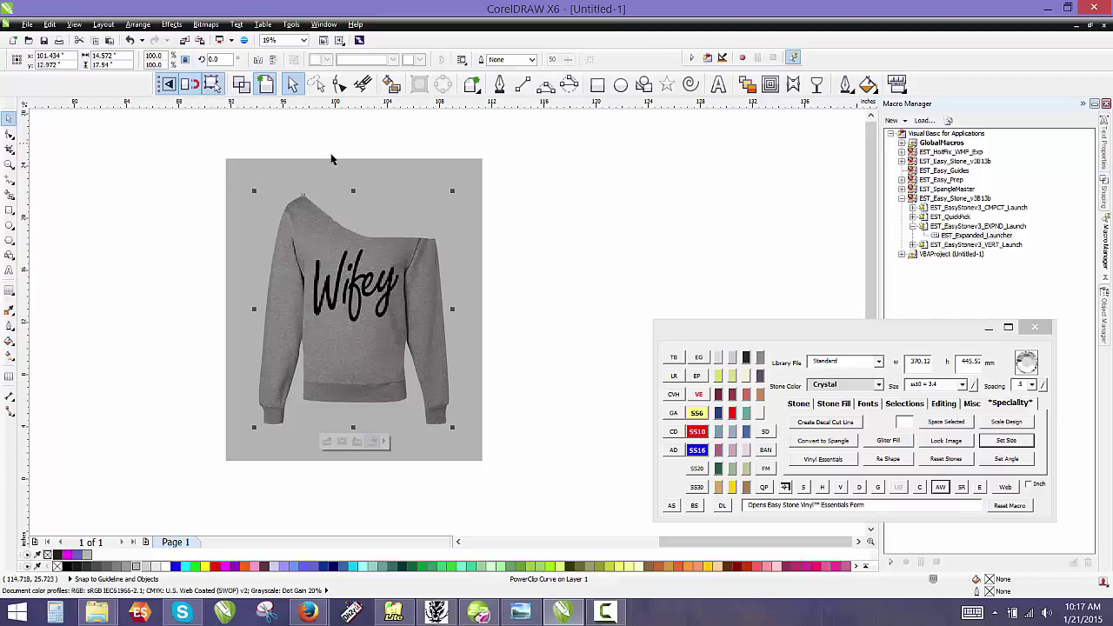
left_click(11, 311)
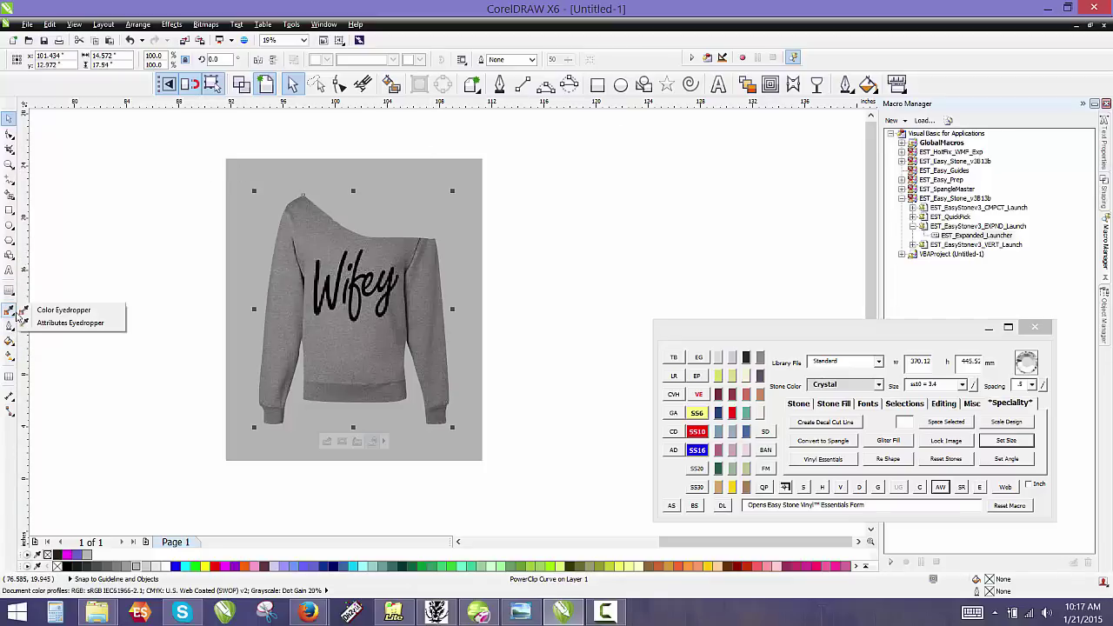
left_click(11, 292)
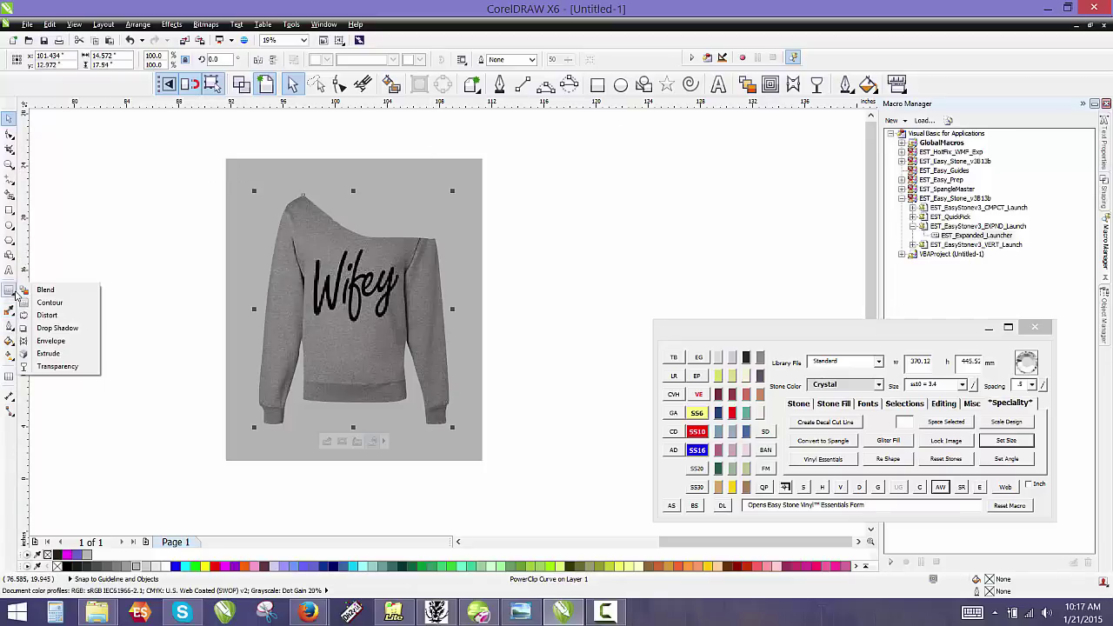
left_click(58, 328)
left_click(60, 62)
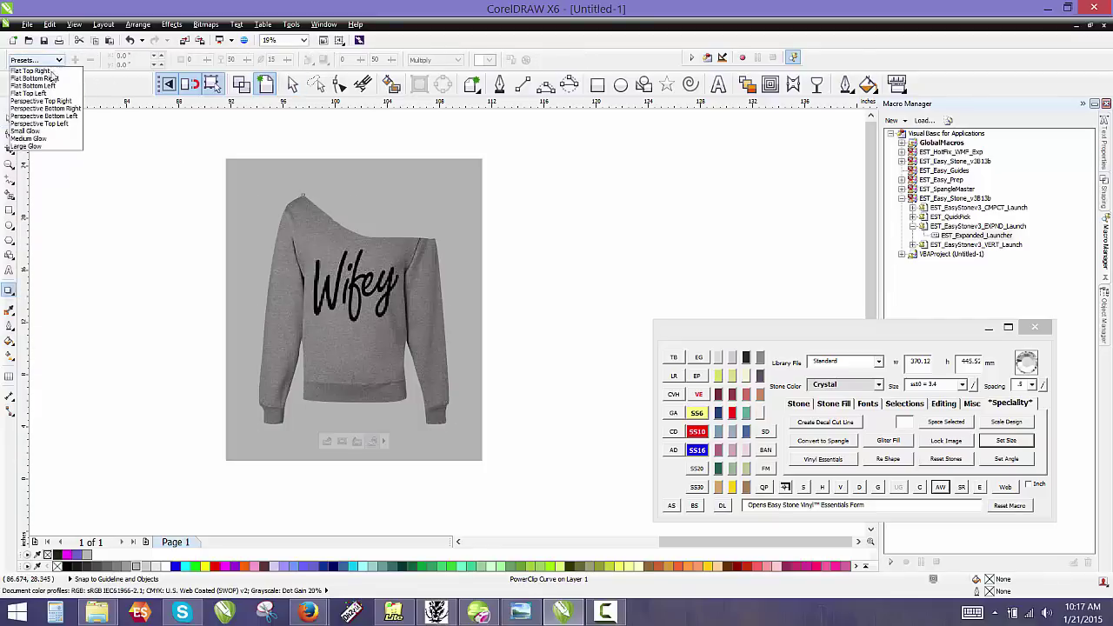
left_click(46, 79)
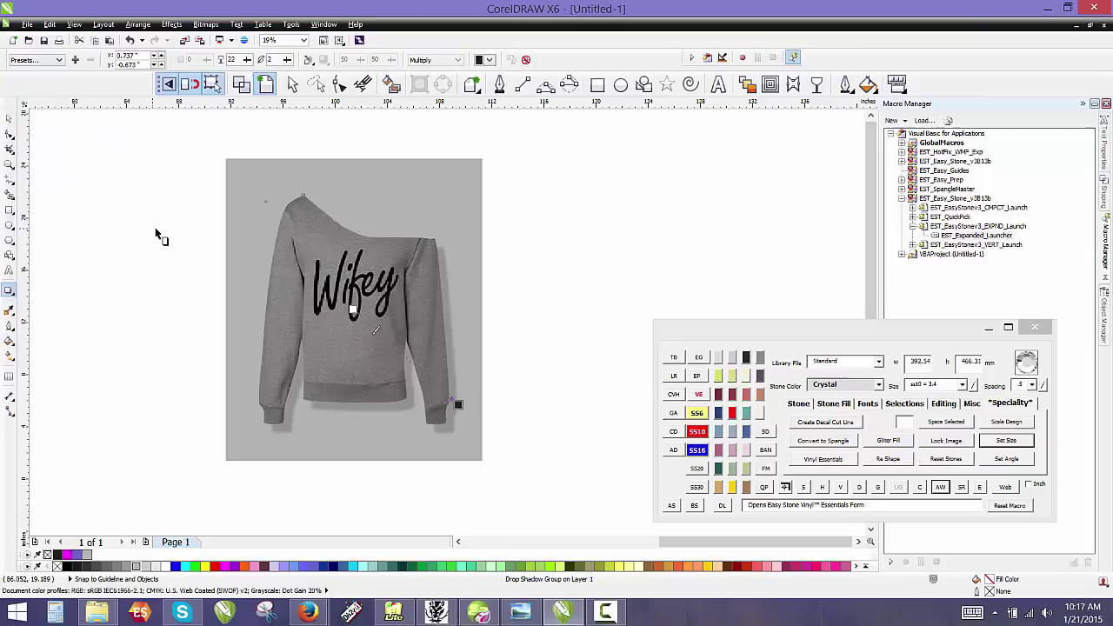
Soften and darken the sweatshirt's drop shadow by setting its feathering to 23 and its opacity to 71
scroll(429, 328, "up", 1)
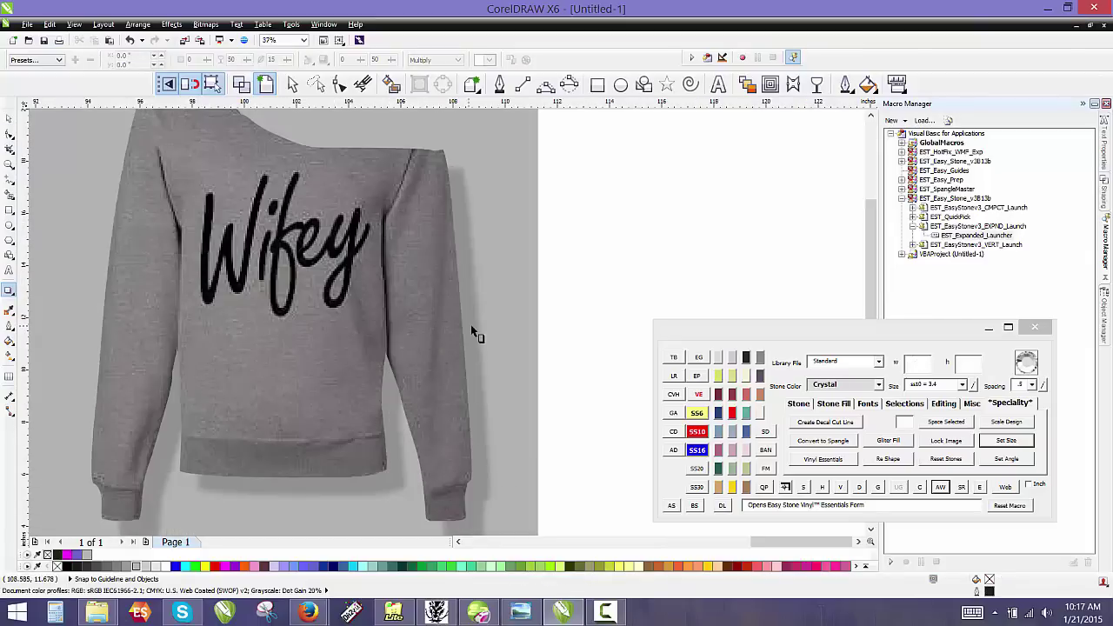
left_click(470, 324)
scroll(455, 331, "down", 1)
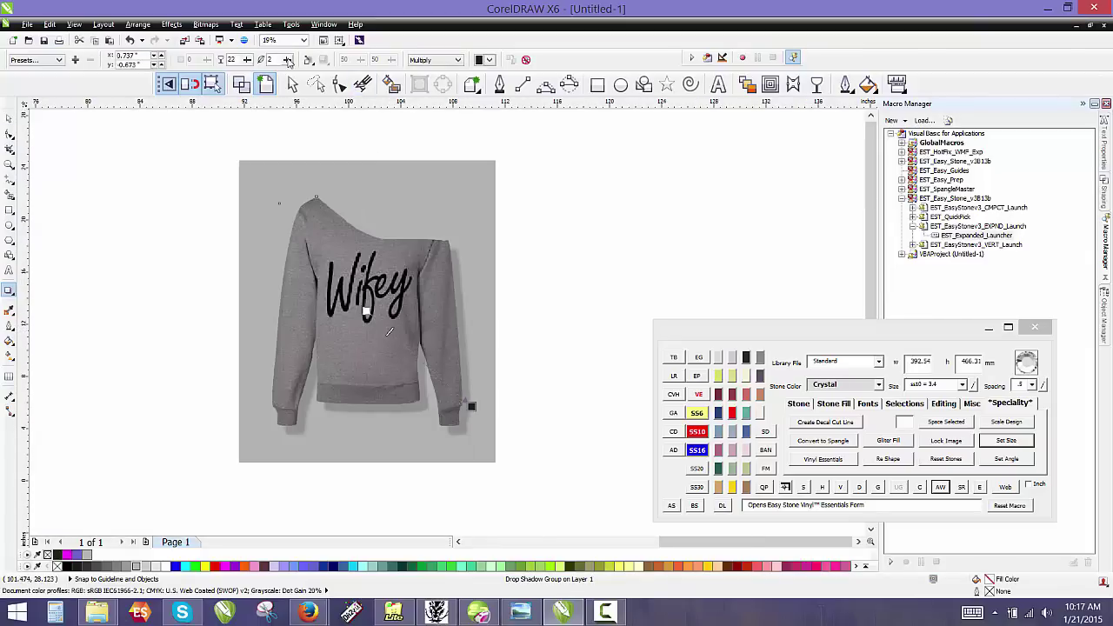
left_click(288, 62)
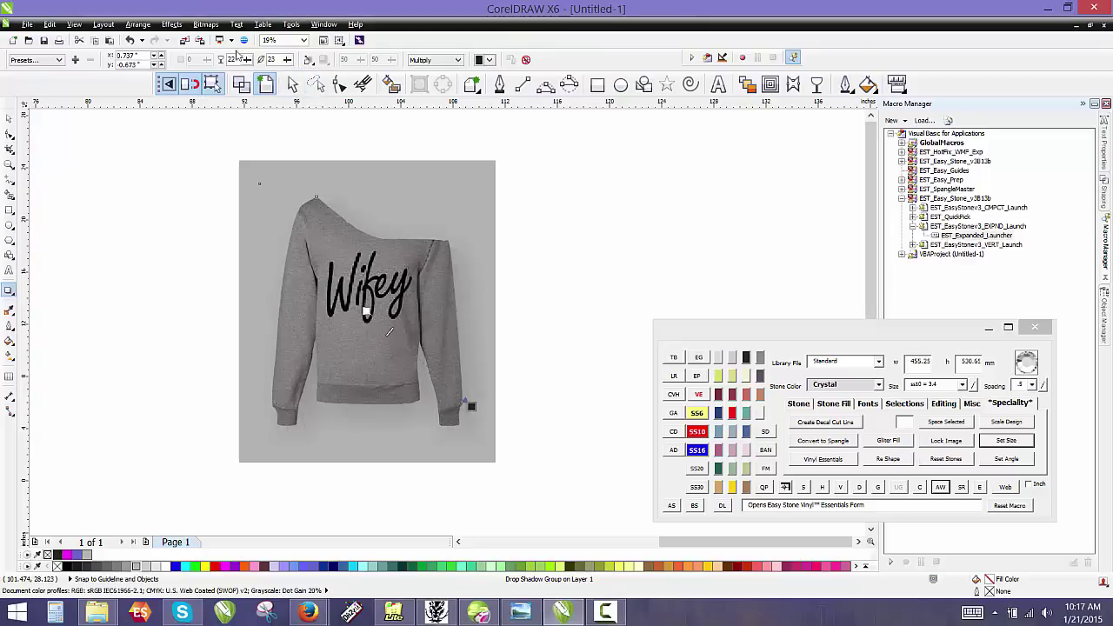
left_click_drag(249, 61, 278, 79)
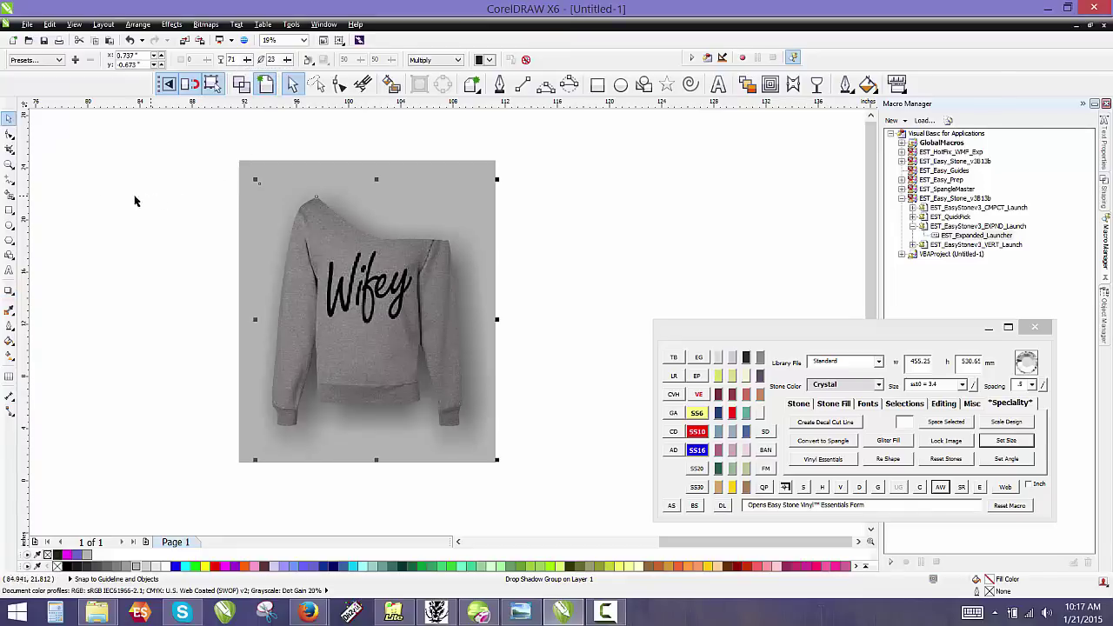
left_click(166, 226)
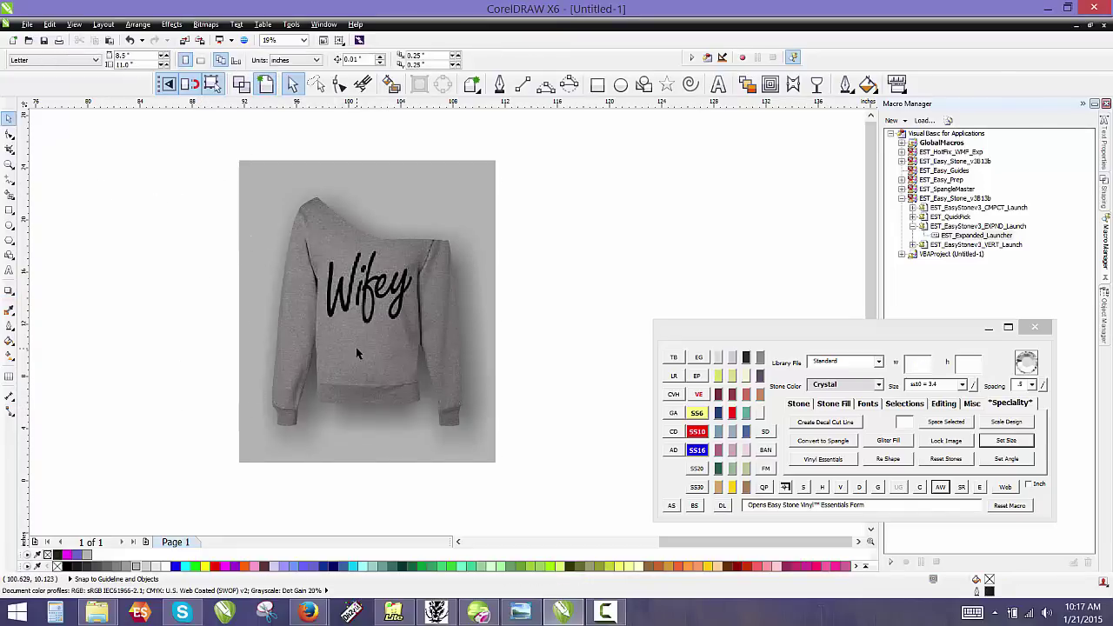
left_click(474, 344)
left_click(565, 309)
left_click(373, 255)
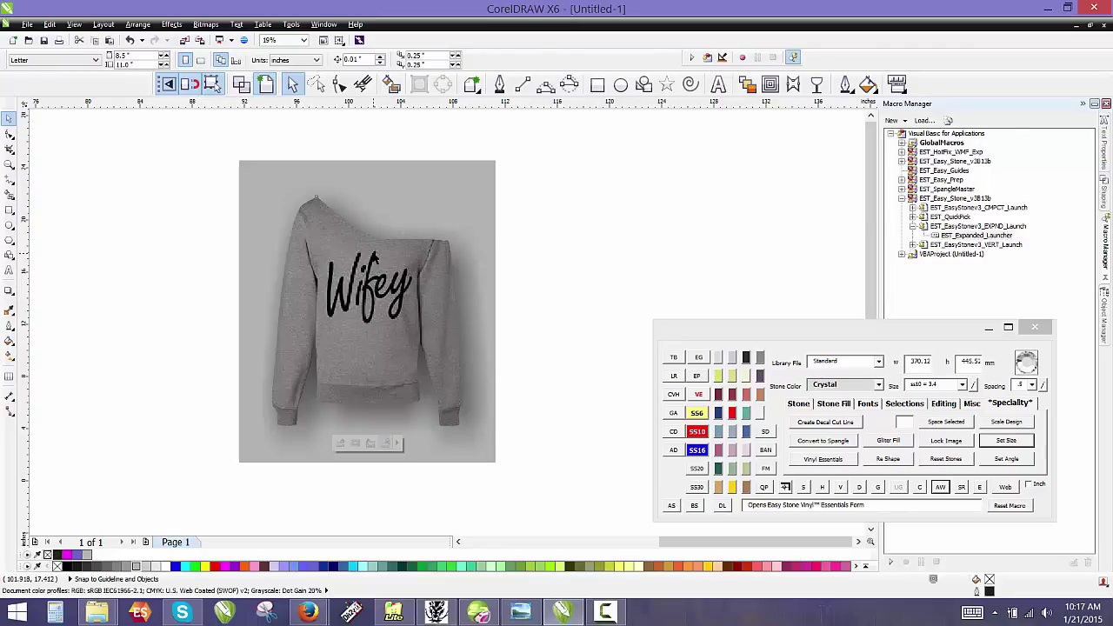
left_click(165, 316)
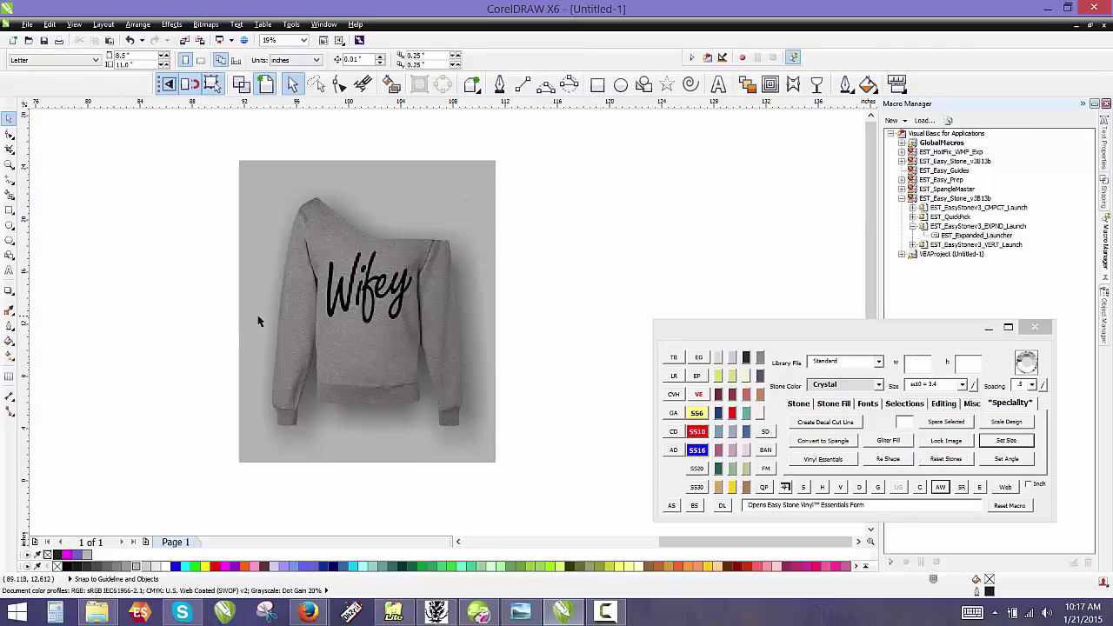
left_click(443, 348)
left_click(599, 343)
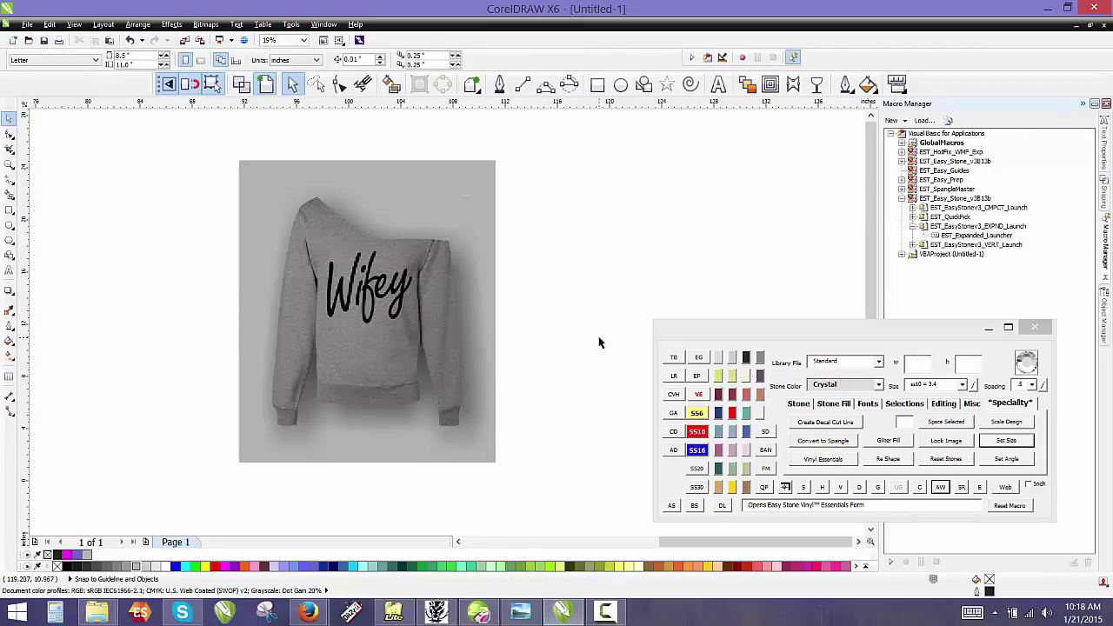